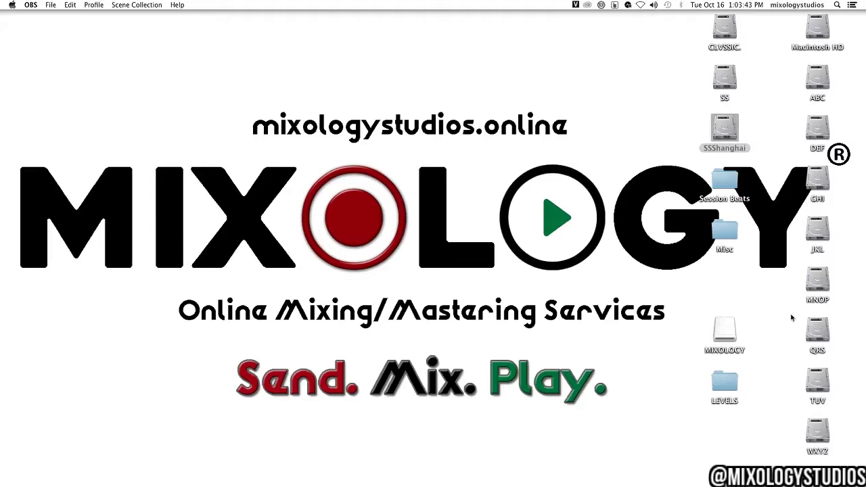
Switch to the HeadLock session in Pro Tools and place the edit cursor at bar 7 on the Aux 1 track.
{"action": "left_click", "coordinate": [646, 457]}
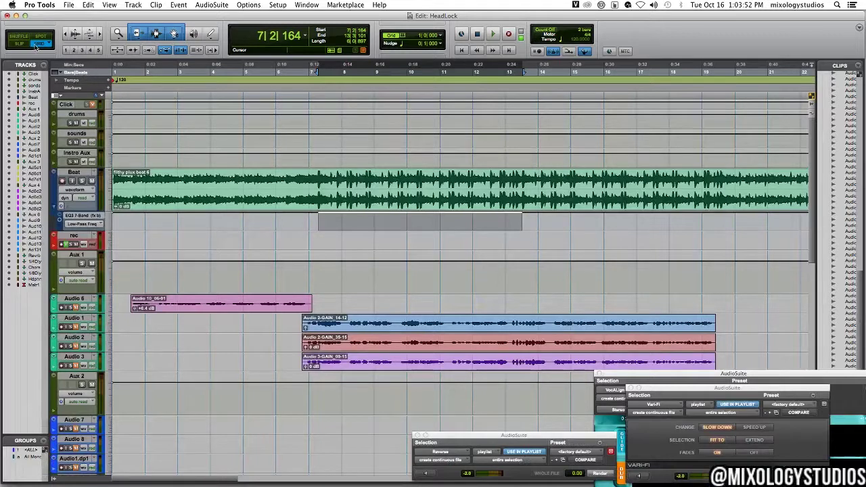
{"action": "left_click", "coordinate": [319, 258]}
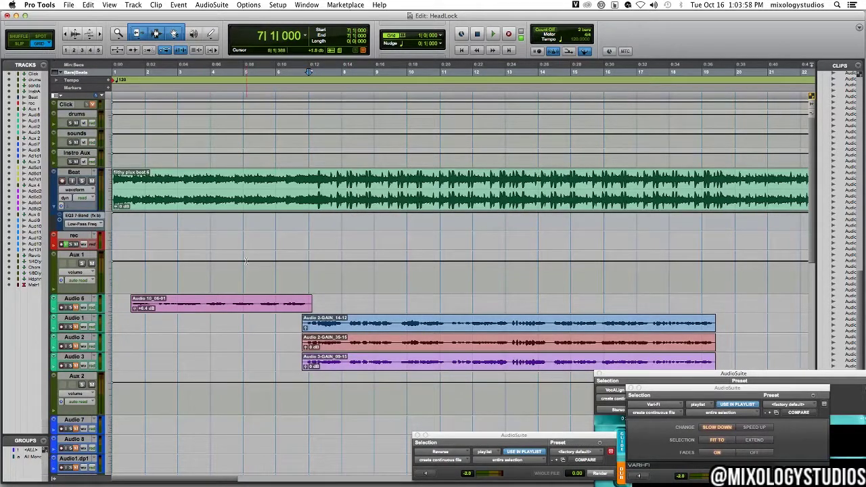
{"action": "key", "text": "super+bracketright"}
{"action": "key", "text": "super+bracketright"}
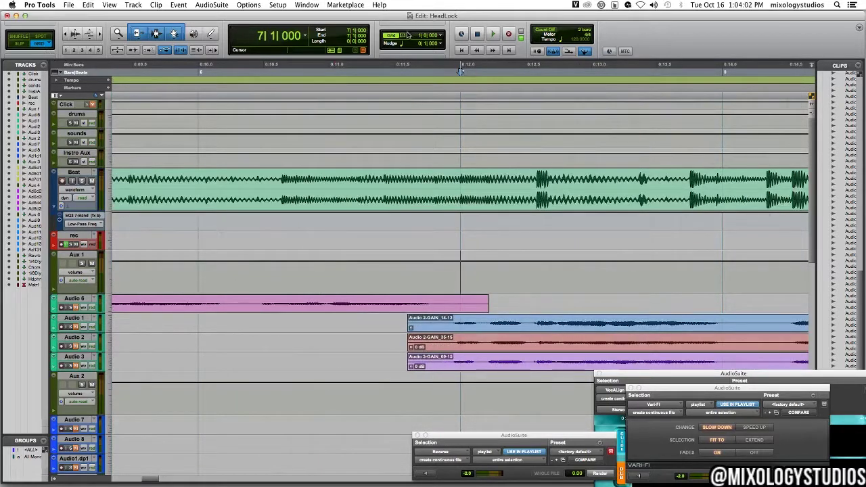
Set the grid value to 1/32 note and select the range from 6|4|000 to 7|1|240 on the Aux 1 track.
{"action": "left_click", "coordinate": [407, 35]}
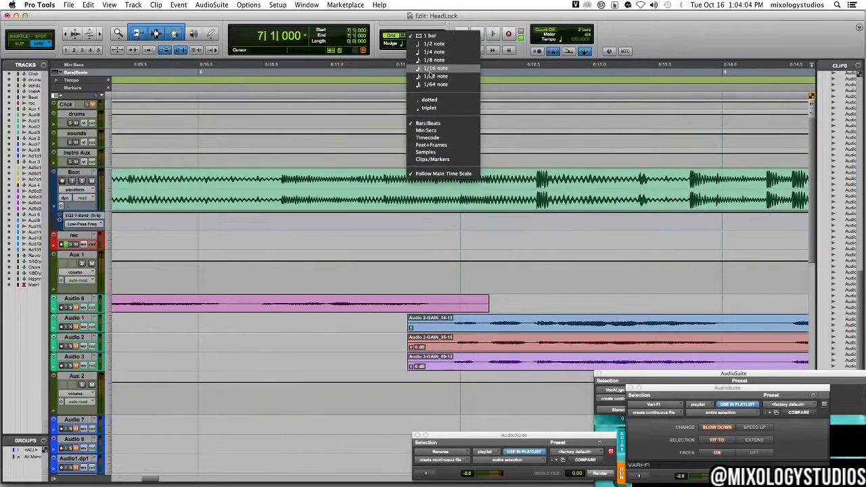
{"action": "left_click", "coordinate": [431, 76]}
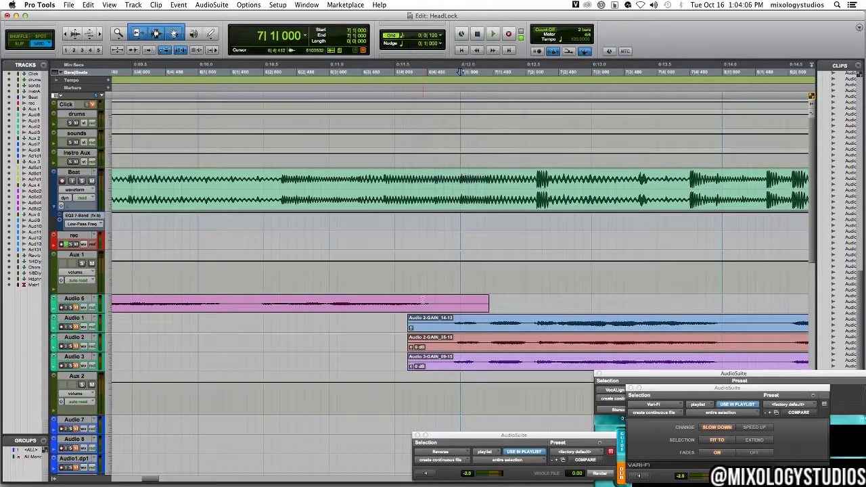
{"action": "left_click_drag", "start_coordinate": [395, 278], "coordinate": [476, 277]}
Set the grid value to 1 bar.
{"action": "left_click", "coordinate": [407, 35]}
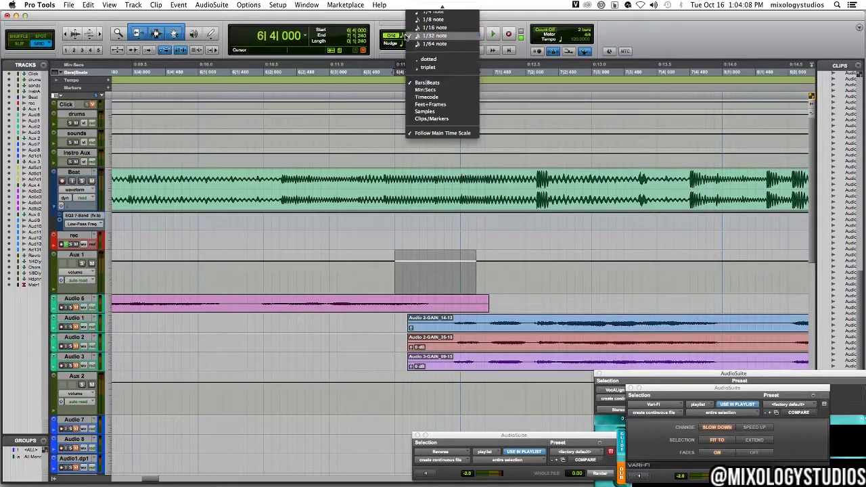
{"action": "left_click", "coordinate": [431, 9]}
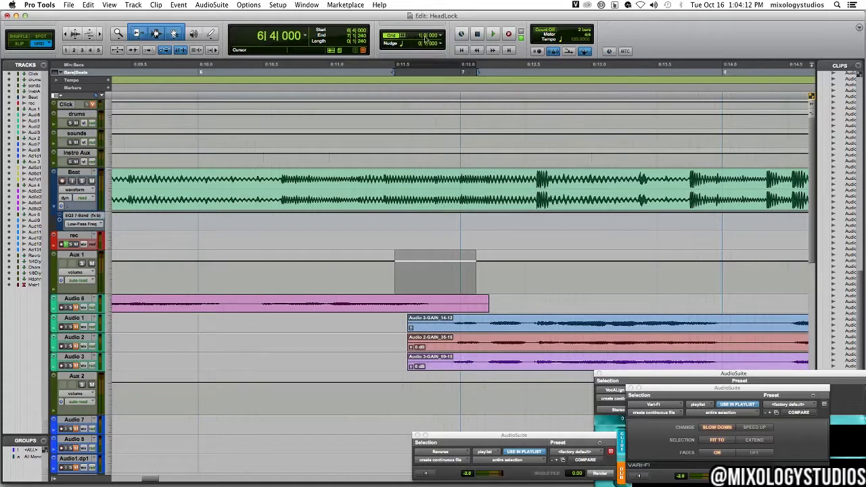
{"action": "key", "text": "r"}
{"action": "key", "text": "r"}
{"action": "key", "text": "r"}
{"action": "key", "text": "r"}
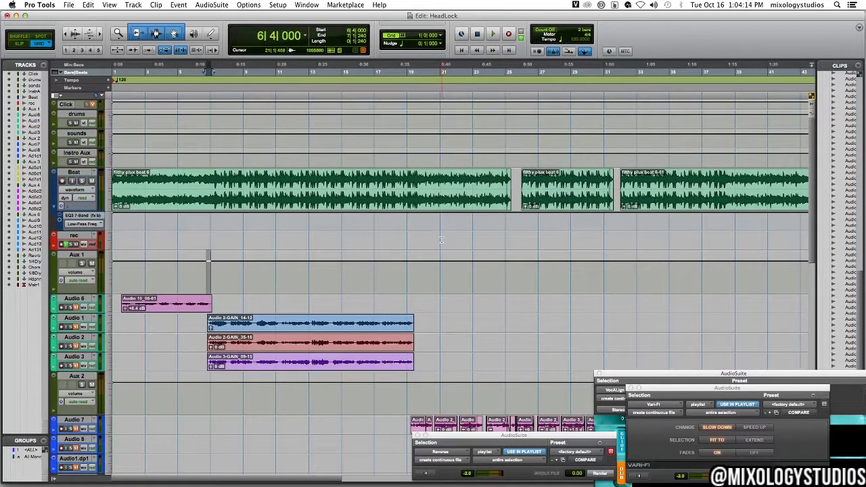
{"action": "key", "text": "t"}
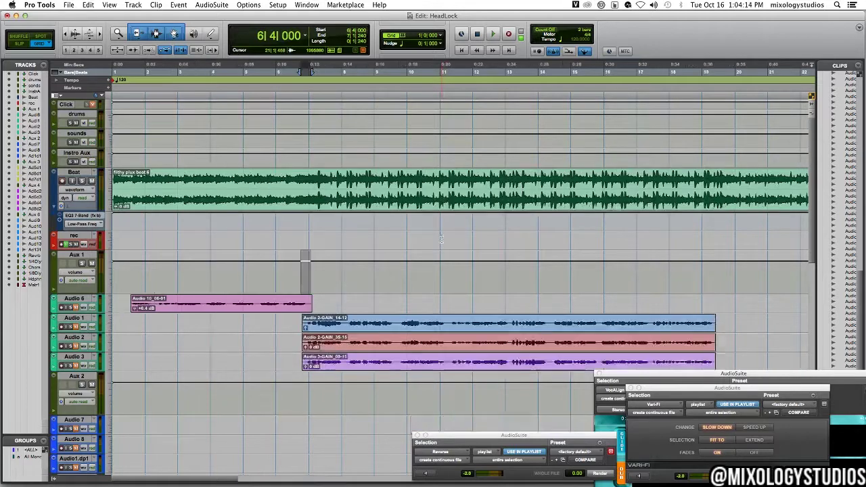
Switch to Slip mode and place the cursor freely between grid lines just after bar 6 on the Aux 1 track.
{"action": "left_click", "coordinate": [20, 45]}
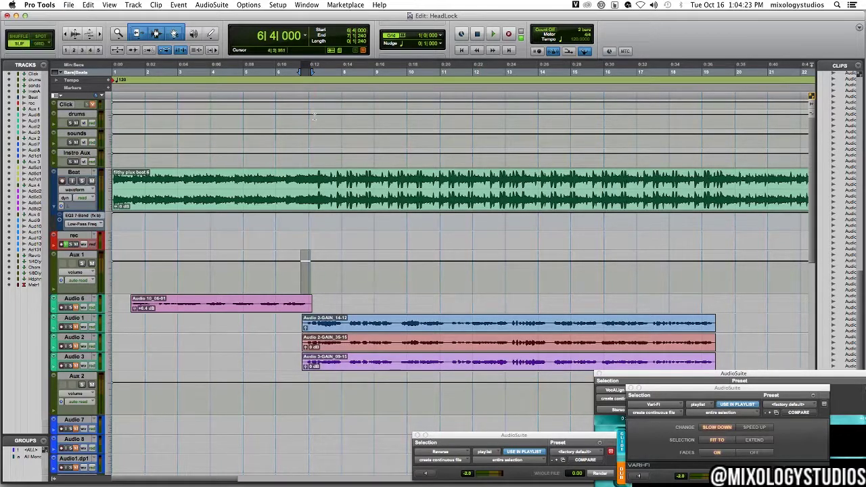
{"action": "left_click", "coordinate": [283, 270]}
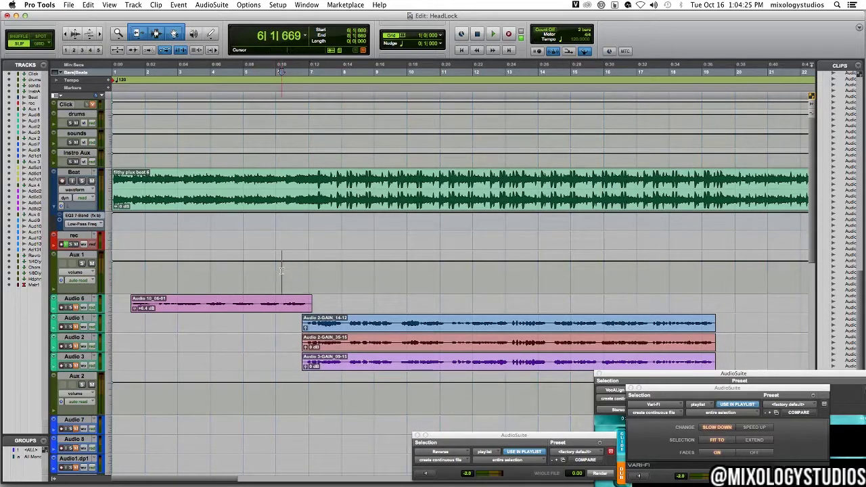
{"action": "left_click", "coordinate": [278, 270]}
{"action": "left_click", "coordinate": [286, 271]}
Play the session, find the beat's first strong downbeat near bar 7 and split the Beat clip there at 7|2|164.
{"action": "key", "text": "space"}
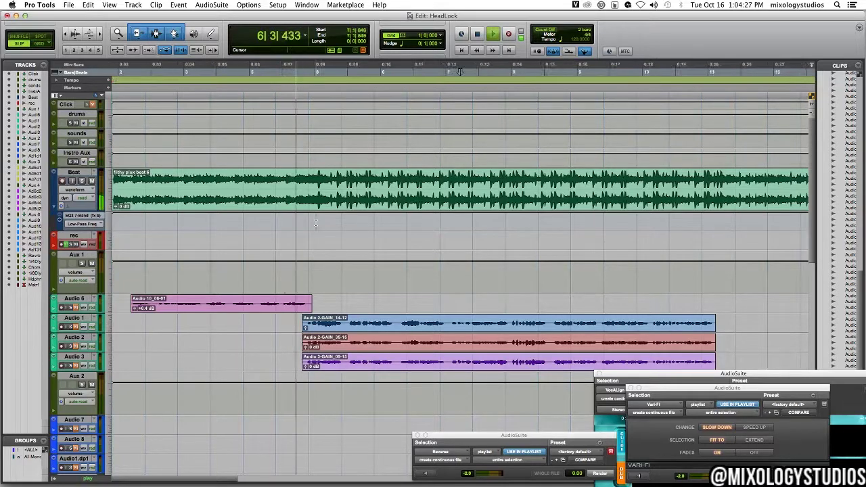
{"action": "left_click", "coordinate": [316, 183]}
{"action": "key", "text": "t"}
{"action": "key", "text": "t"}
{"action": "key", "text": "t"}
{"action": "left_click", "coordinate": [480, 181]}
{"action": "key", "text": "super+bracketright"}
{"action": "key", "text": "super+bracketright"}
{"action": "key", "text": "super+bracketright"}
{"action": "key", "text": "super+bracketright"}
{"action": "key", "text": "super+bracketright"}
{"action": "key", "text": "super+bracketright"}
{"action": "key", "text": "super+bracketright"}
{"action": "key", "text": "super+bracketright"}
{"action": "key", "text": "super+bracketright"}
{"action": "key", "text": "super+bracketright"}
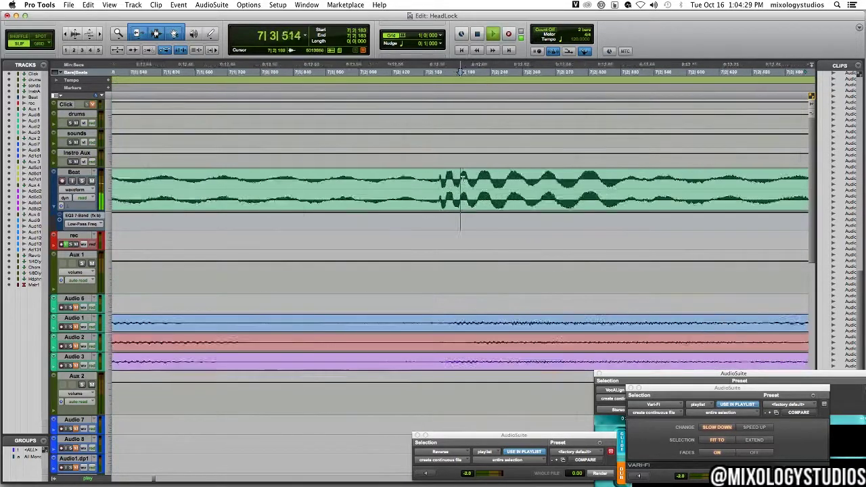
{"action": "key", "text": "super+bracketright"}
{"action": "left_click", "coordinate": [571, 184]}
{"action": "key", "text": "super+e"}
{"action": "key", "text": "1"}
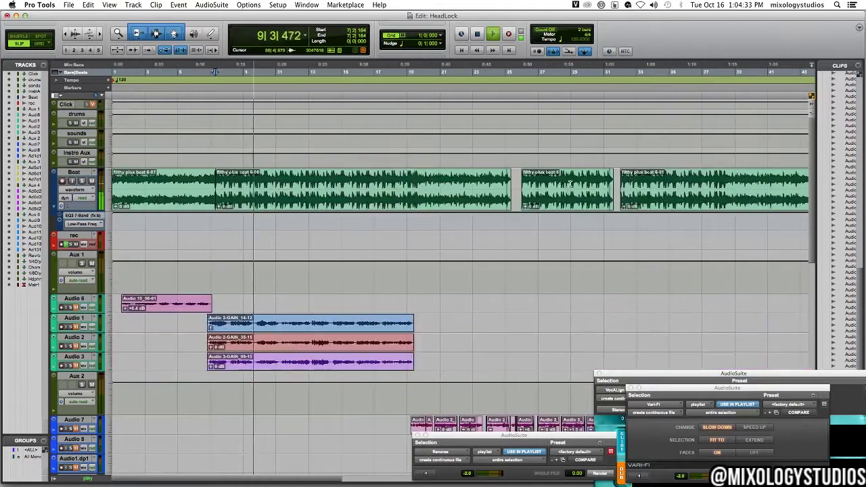
Find the downbeat that ends the loop on the Beat track and split the clip exactly at 13|3|101.
{"action": "left_click", "coordinate": [299, 184]}
{"action": "key", "text": "t"}
{"action": "key", "text": "t"}
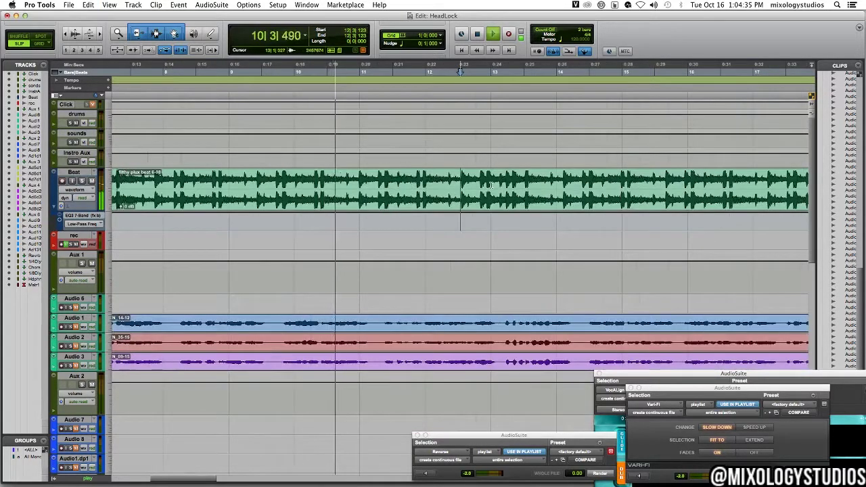
{"action": "key", "text": "super+s"}
{"action": "left_click", "coordinate": [486, 183]}
{"action": "key", "text": "super+bracketright"}
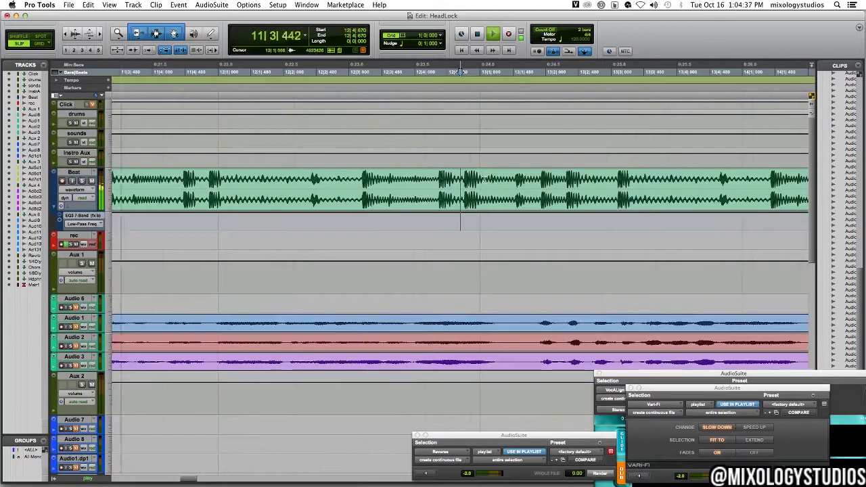
{"action": "key", "text": "super+bracketright"}
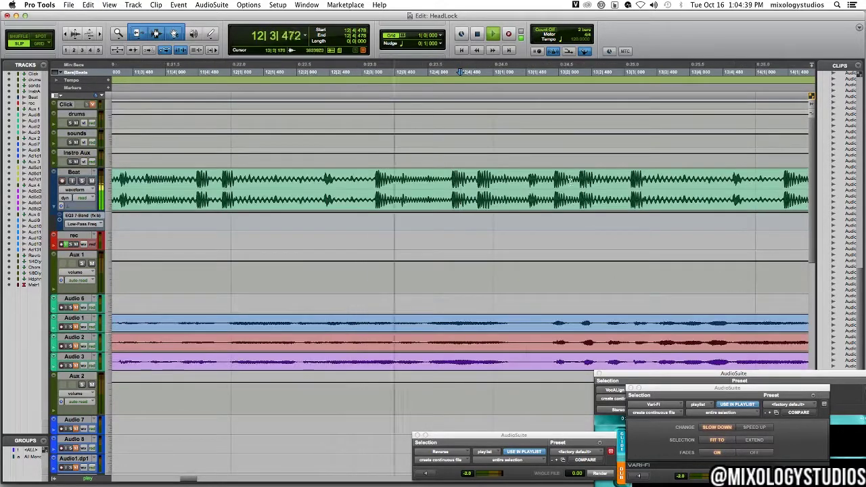
{"action": "key", "text": "super+bracketright"}
{"action": "key", "text": "super+bracketright"}
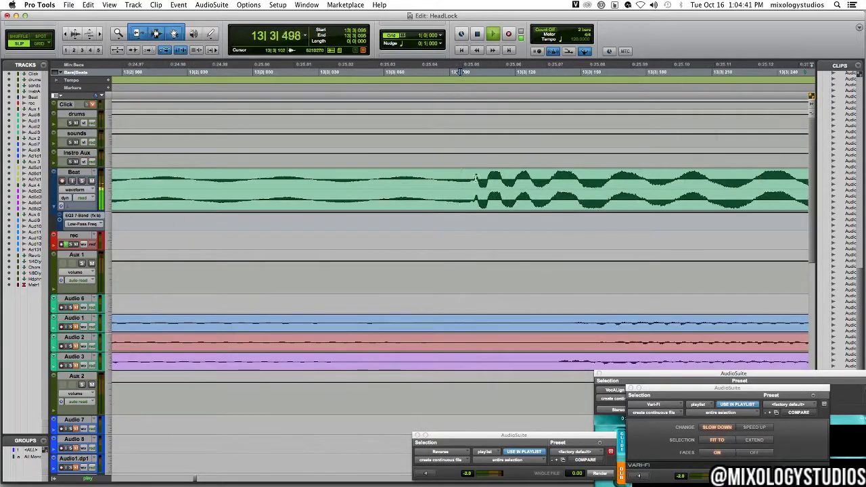
{"action": "key", "text": "super+bracketright"}
{"action": "key", "text": "super+bracketright"}
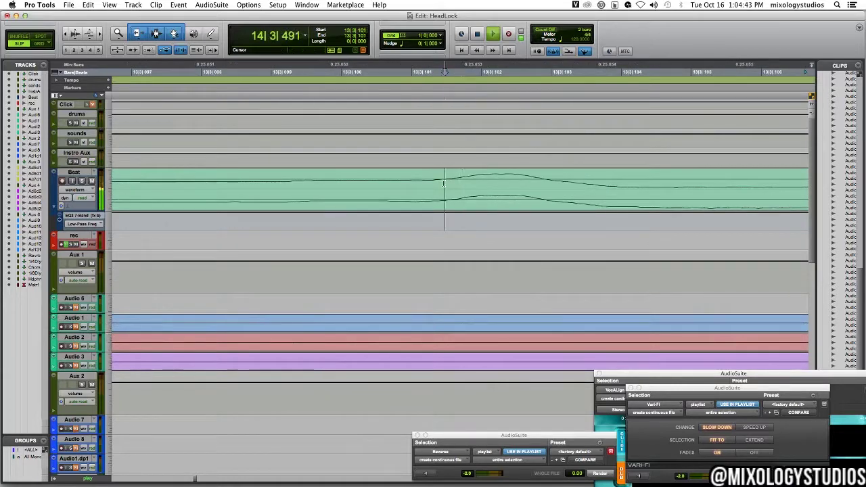
{"action": "key", "text": "alt+a"}
{"action": "key", "text": "super+bracketright"}
{"action": "key", "text": "super+bracketright"}
Select the isolated loop on the Beat track and use Identify Beat to map it from 1|1|000 to 5|1|000.
{"action": "left_click", "coordinate": [385, 195]}
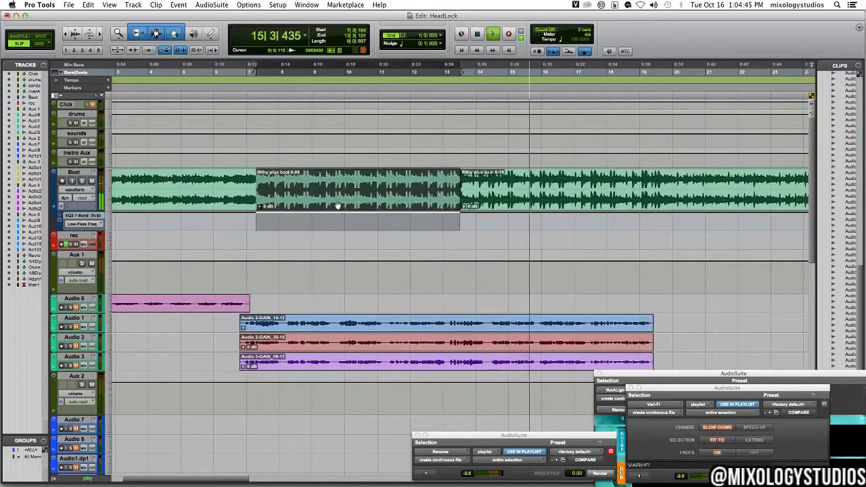
{"action": "key", "text": "super+i"}
{"action": "key", "text": "Tab"}
{"action": "key", "text": "Tab"}
{"action": "key", "text": "Tab"}
{"action": "type", "text": "5"}
{"action": "key", "text": "Return"}
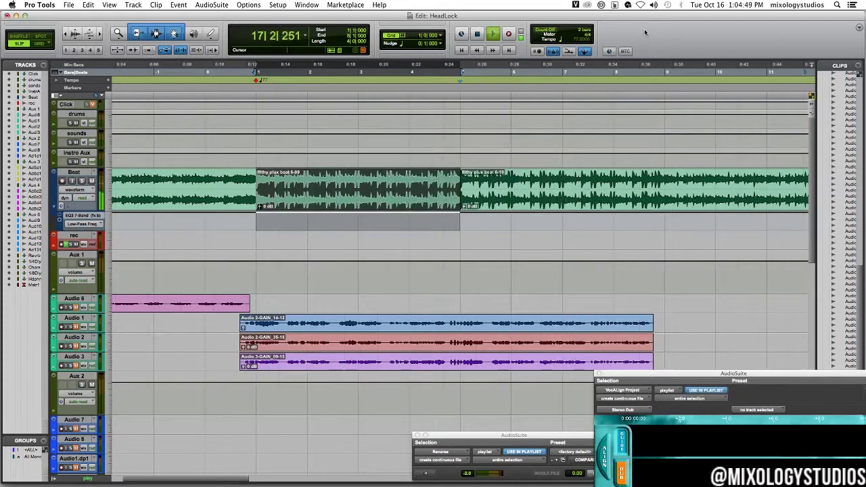
Disable the tempo map's conductor and set the manual tempo to 77.
{"action": "left_click", "coordinate": [584, 50]}
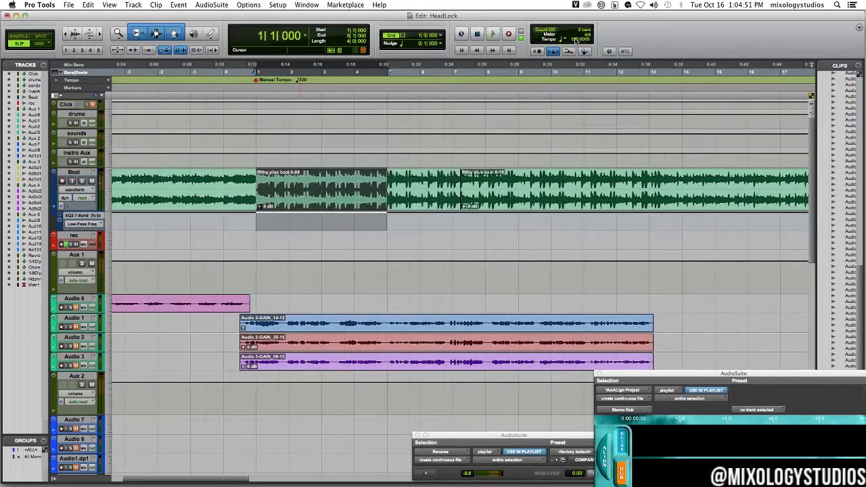
{"action": "type", "text": "77"}
{"action": "key", "text": "Return"}
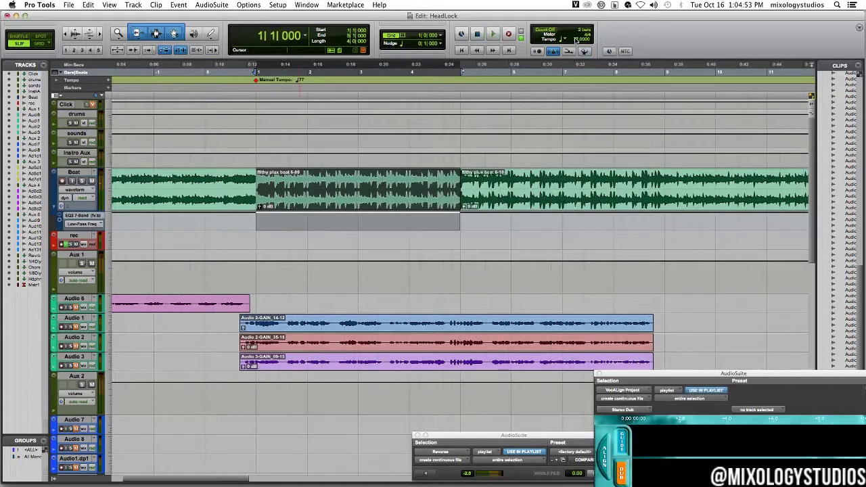
Switch to Grid mode and select a bar-aligned range starting at -1|1|000 across the Audio 1, Audio 2 and Audio 3 tracks.
{"action": "key", "text": "super+s"}
{"action": "key", "text": "r"}
{"action": "key", "text": "r"}
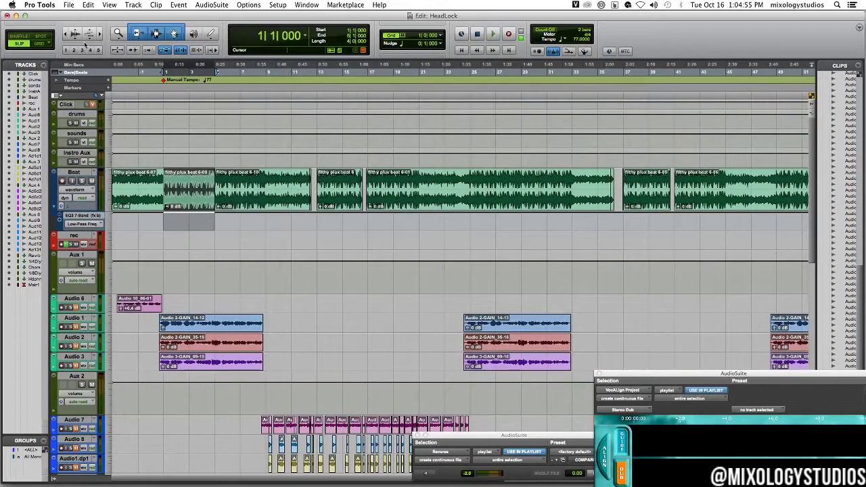
{"action": "left_click", "coordinate": [40, 45]}
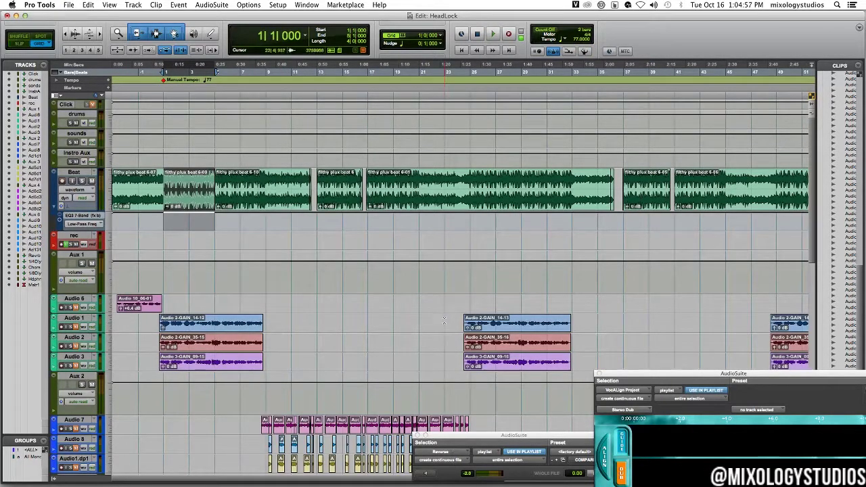
{"action": "left_click_drag", "start_coordinate": [445, 318], "coordinate": [136, 372]}
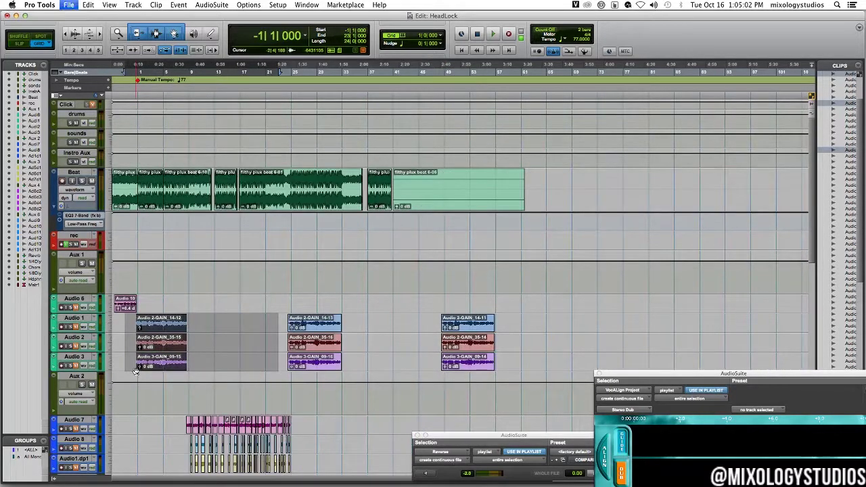
{"action": "key", "text": "super+d"}
{"action": "key", "text": "super+d"}
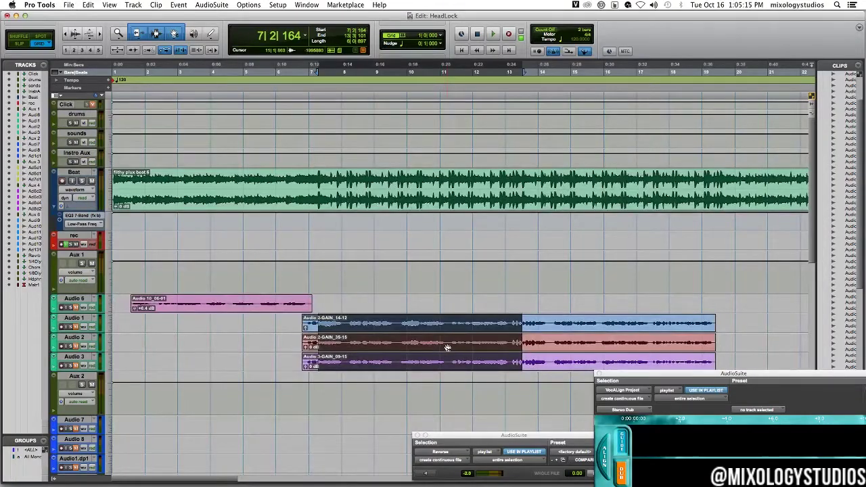
Return to the session start, switch to Slip mode and place the cursor at 7|2|130, just before the Beat track's first downbeat.
{"action": "key", "text": "Return"}
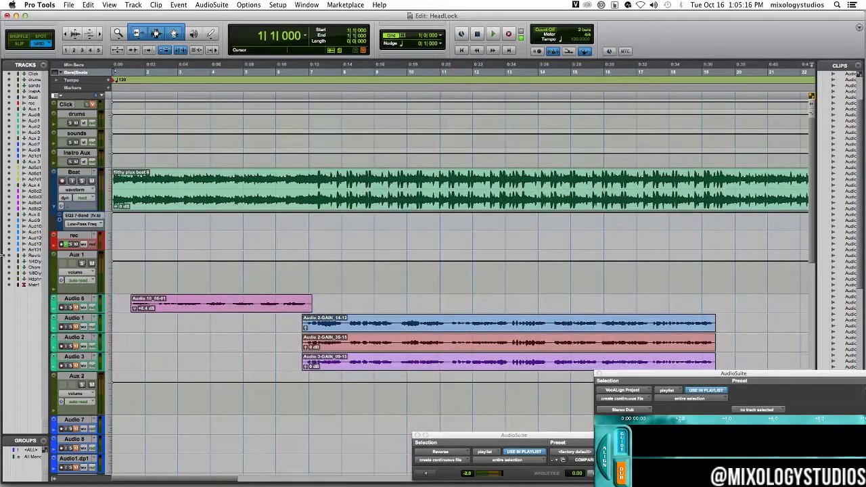
{"action": "left_click", "coordinate": [21, 44]}
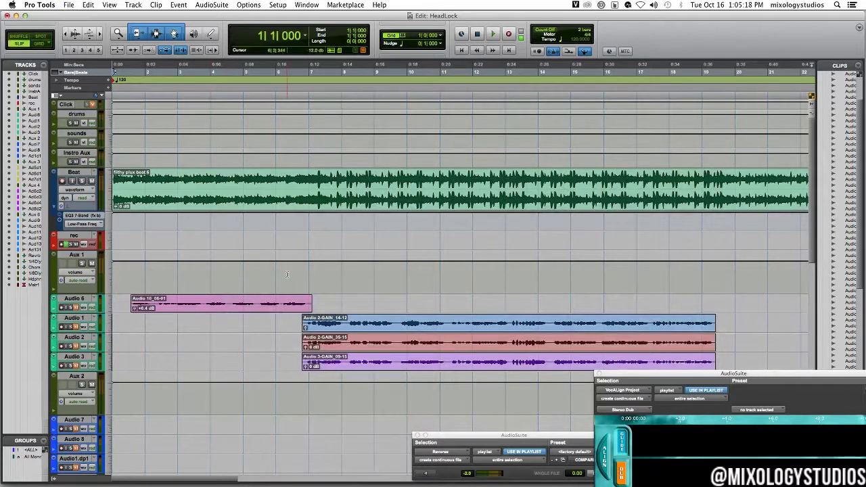
{"action": "left_click", "coordinate": [313, 193]}
{"action": "key", "text": "t"}
{"action": "key", "text": "t"}
{"action": "key", "text": "t"}
{"action": "left_click", "coordinate": [524, 189]}
{"action": "key", "text": "t"}
{"action": "key", "text": "t"}
{"action": "key", "text": "t"}
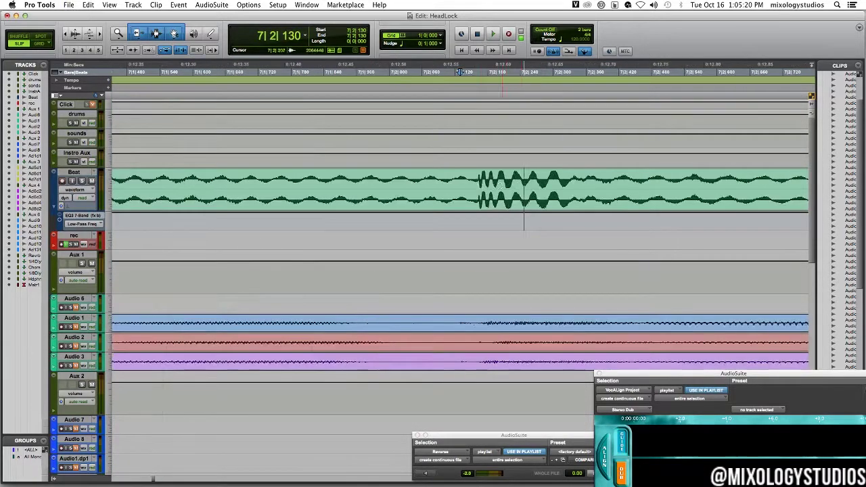
Place the cursor exactly on the downbeat's transient at 7|2|164 and split the Beat clip there.
{"action": "left_click", "coordinate": [477, 186]}
{"action": "key", "text": "t"}
{"action": "key", "text": "t"}
{"action": "key", "text": "t"}
{"action": "key", "text": "t"}
{"action": "left_click", "coordinate": [504, 189]}
{"action": "key", "text": "r"}
{"action": "key", "text": "r"}
{"action": "key", "text": "r"}
{"action": "key", "text": "r"}
{"action": "scroll", "coordinate": [425, 188], "scroll_direction": "up", "scroll_amount": 4}
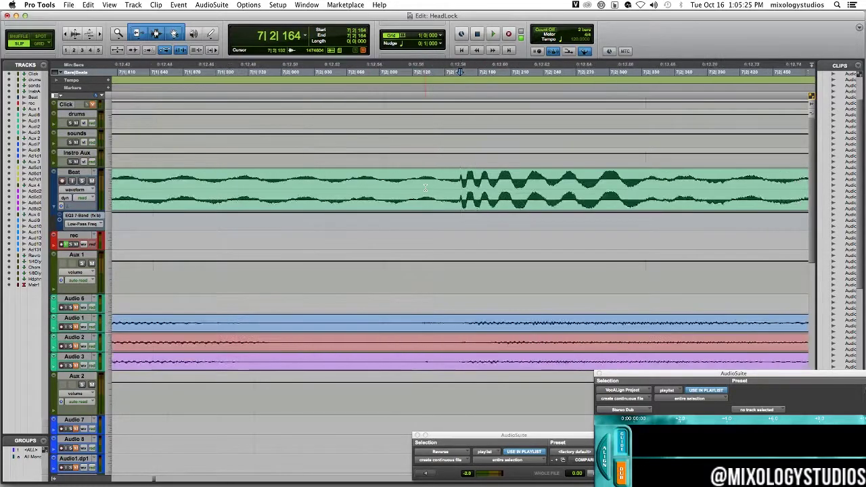
{"action": "scroll", "coordinate": [426, 188], "scroll_direction": "up", "scroll_amount": 2}
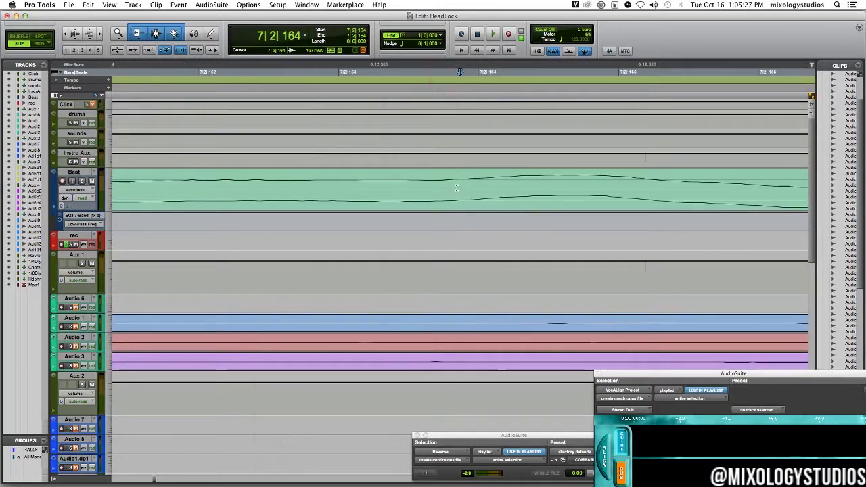
{"action": "left_click", "coordinate": [455, 187]}
{"action": "scroll", "coordinate": [455, 187], "scroll_direction": "up", "scroll_amount": 1}
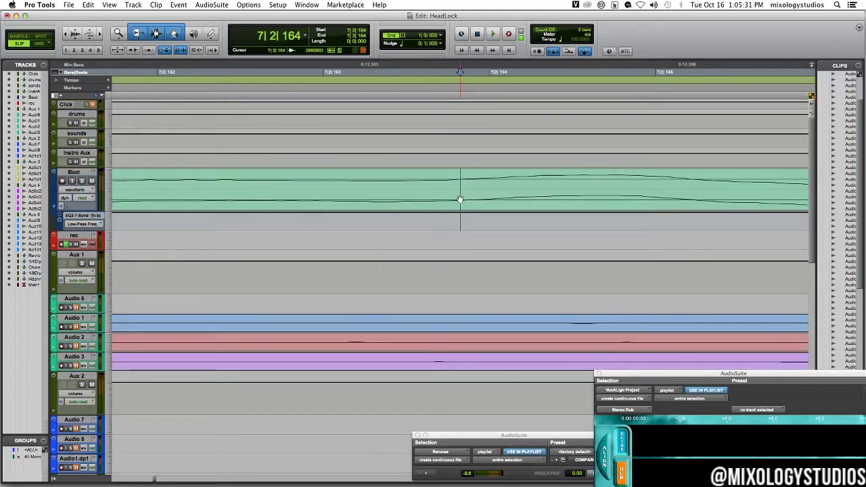
{"action": "key", "text": "super+e"}
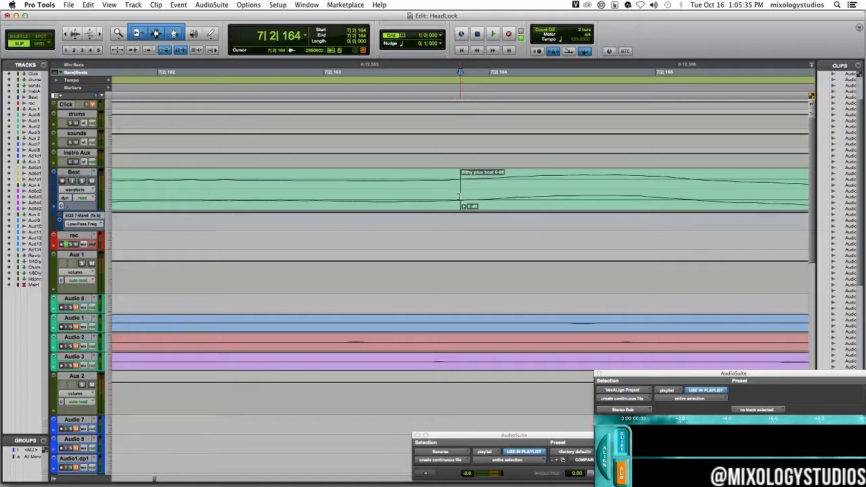
Play the Beat track from around the new split and follow the waveform to find where the loop ends.
{"action": "key", "text": "alt+a"}
{"action": "key", "text": "t"}
{"action": "key", "text": "space"}
{"action": "left_click", "coordinate": [268, 184]}
{"action": "key", "text": "t"}
{"action": "key", "text": "super+bracketright"}
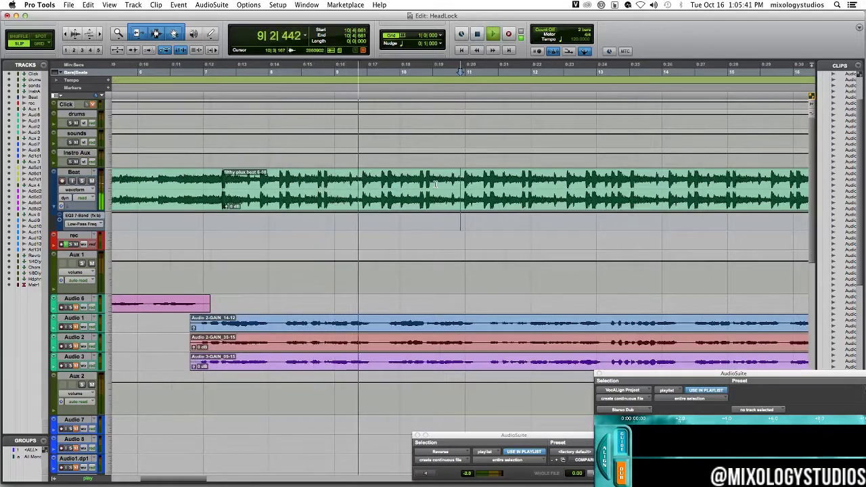
{"action": "key", "text": "super+bracketleft"}
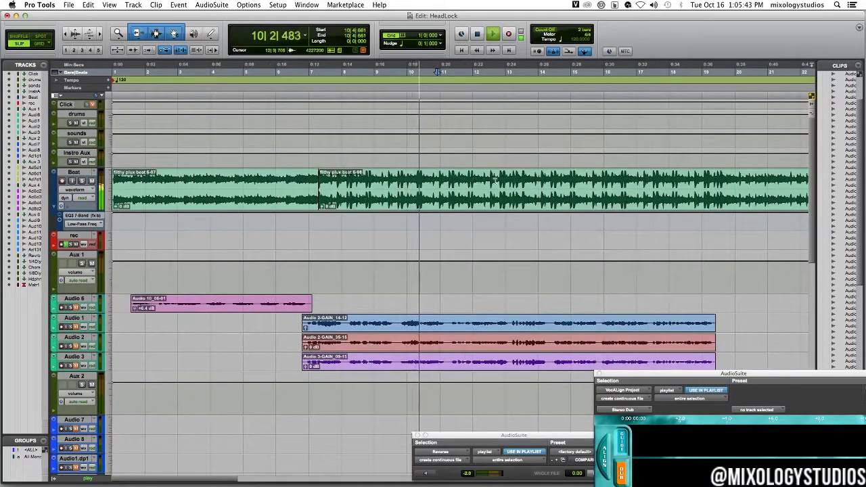
Place the cursor exactly on the transient at 13|3|101 where the loop ends and split the Beat clip there.
{"action": "key", "text": "super+bracketright"}
{"action": "key", "text": "super+bracketright"}
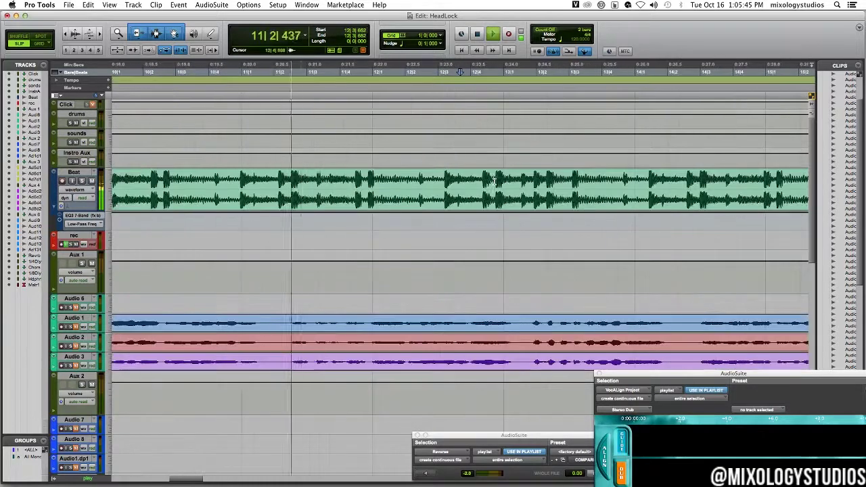
{"action": "key", "text": "super+bracketright"}
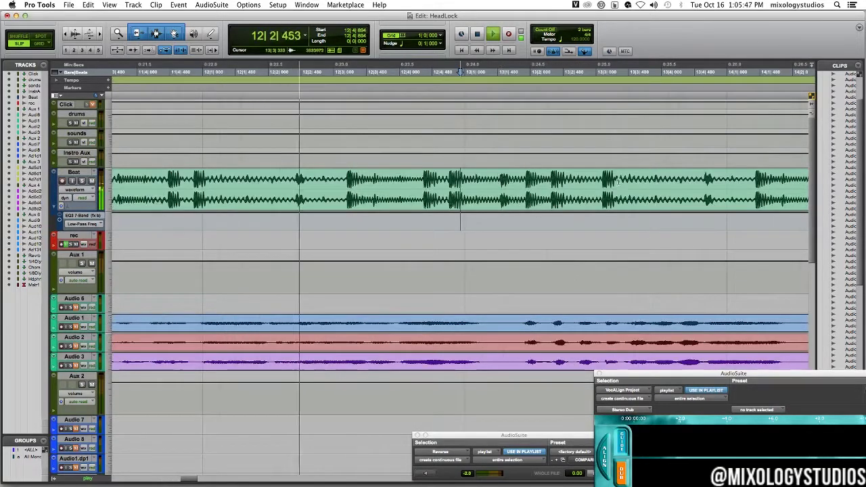
{"action": "key", "text": "super+bracketright"}
{"action": "key", "text": "super+bracketright"}
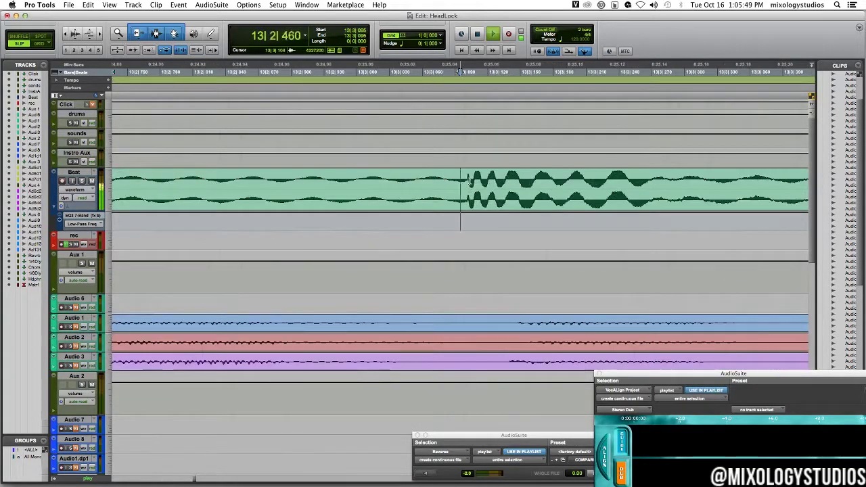
{"action": "key", "text": "super+bracketright"}
{"action": "key", "text": "super+bracketright"}
{"action": "left_click", "coordinate": [391, 187]}
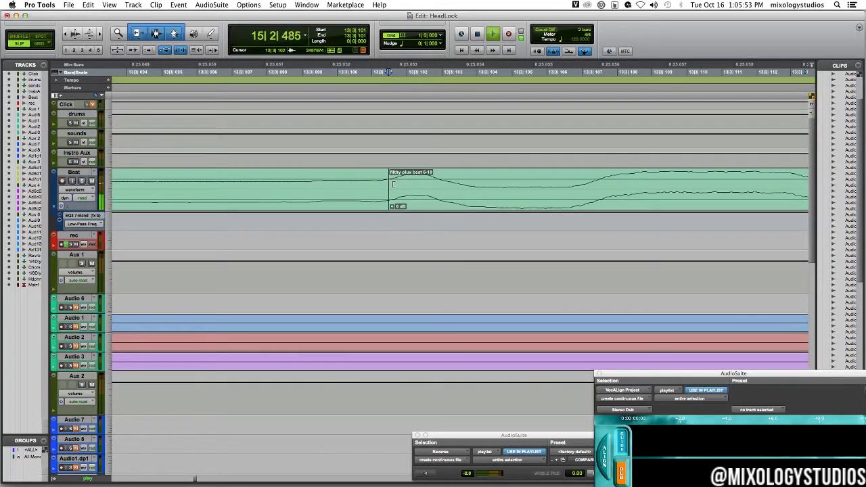
Select the isolated loop clip on the Beat track and identify its beat with start location 1|1|000 and end location 5|1|000.
{"action": "key", "text": "alt+super+bracketleft"}
{"action": "left_click", "coordinate": [187, 207]}
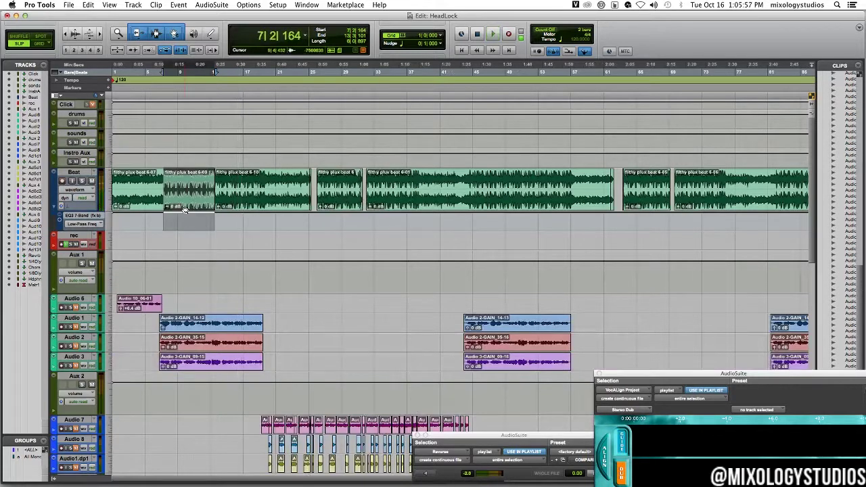
{"action": "key", "text": "super+i"}
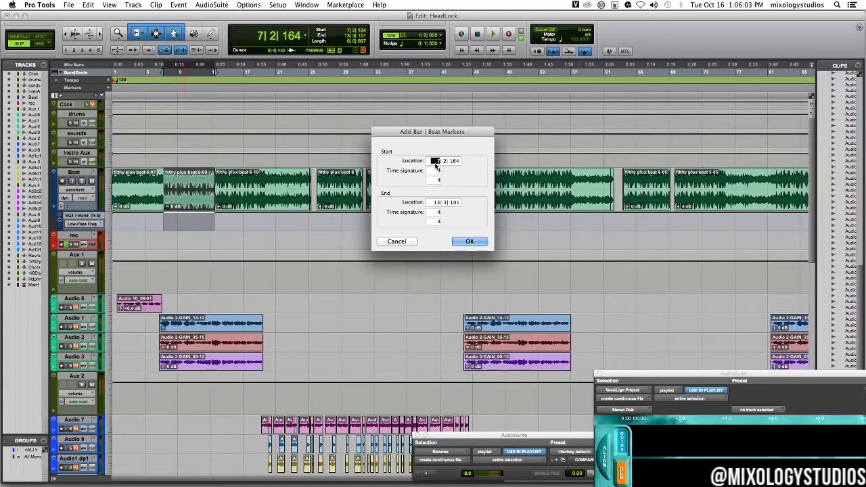
{"action": "type", "text": "1| 1| 000"}
{"action": "key", "text": "Tab"}
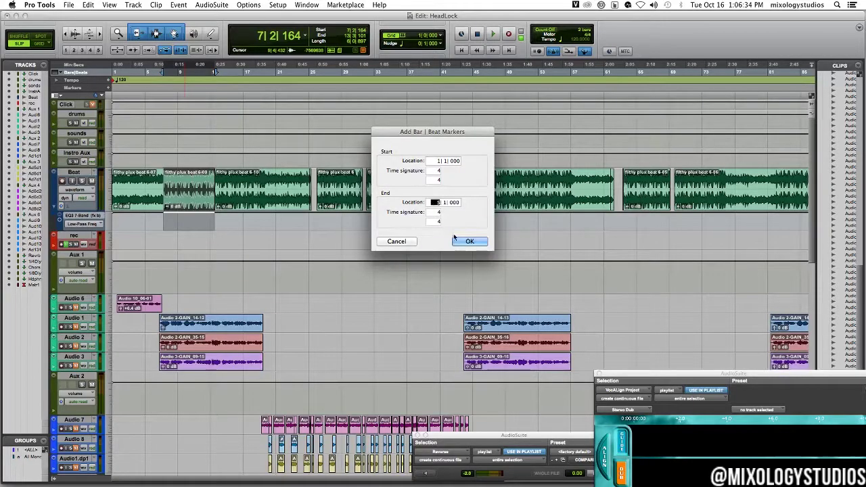
{"action": "left_click", "coordinate": [457, 241]}
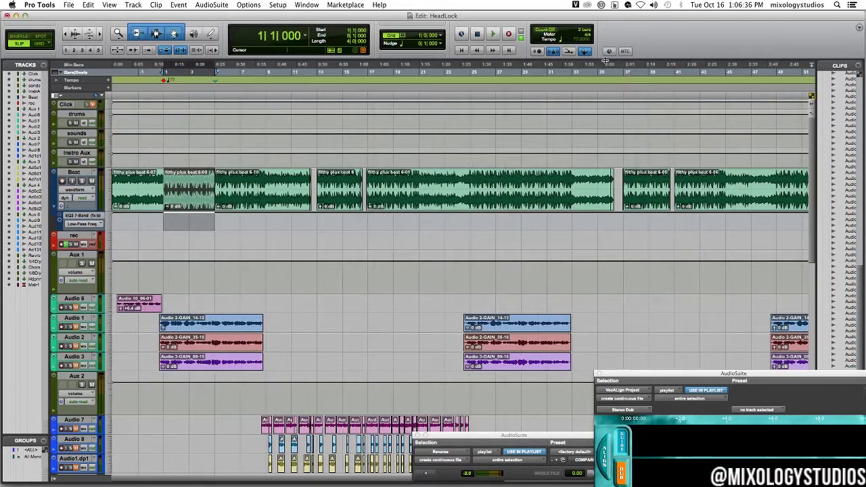
Disable the tempo map's conductor and set the manual tempo to 77.
{"action": "left_click", "coordinate": [585, 52]}
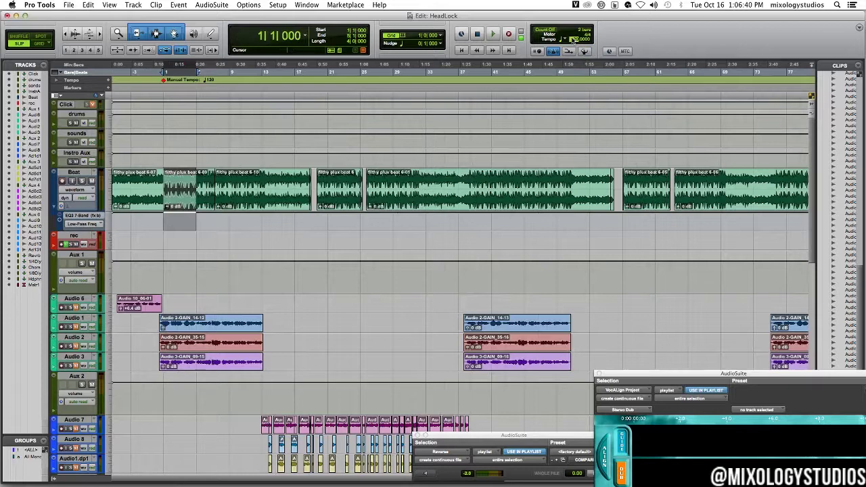
{"action": "type", "text": "77"}
{"action": "key", "text": "Return"}
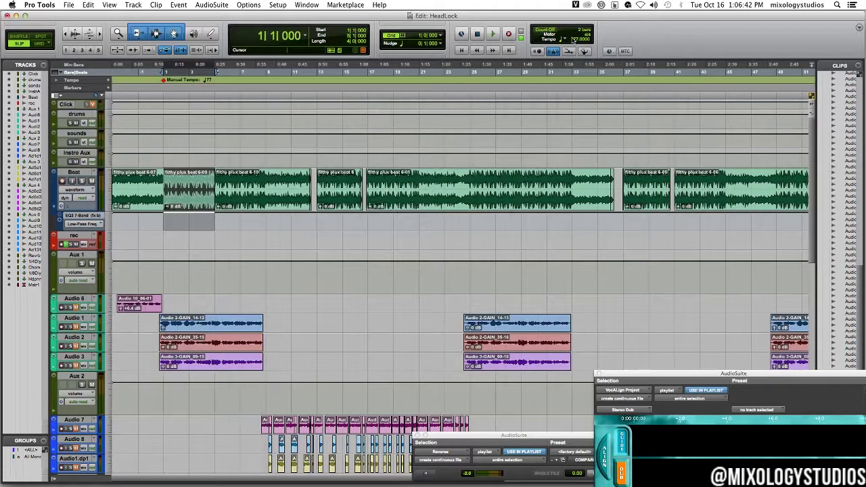
Undo the manual tempo change and re-enable the tempo map's conductor.
{"action": "key", "text": "super+bracketright"}
{"action": "key", "text": "super+bracketright"}
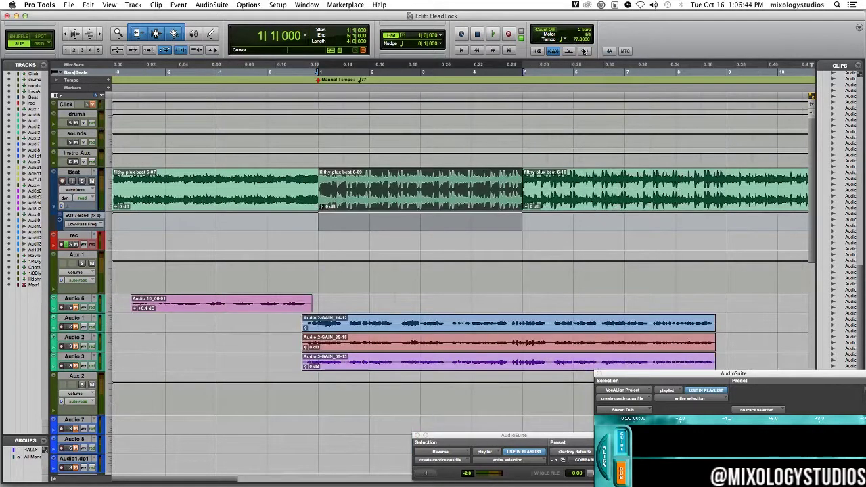
{"action": "key", "text": "super+z"}
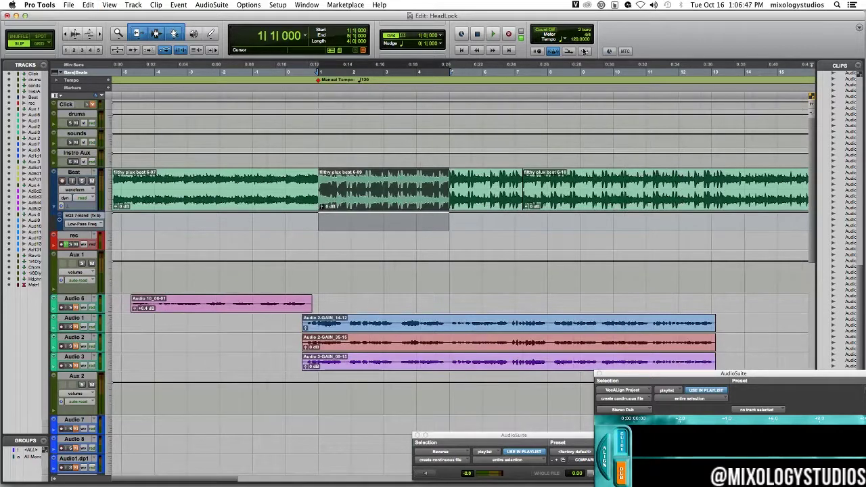
{"action": "left_click", "coordinate": [584, 51]}
Identify the beat of the selected loop again, keeping the start at 1|1|000 and setting the end location to 9|1|000.
{"action": "key", "text": "super+i"}
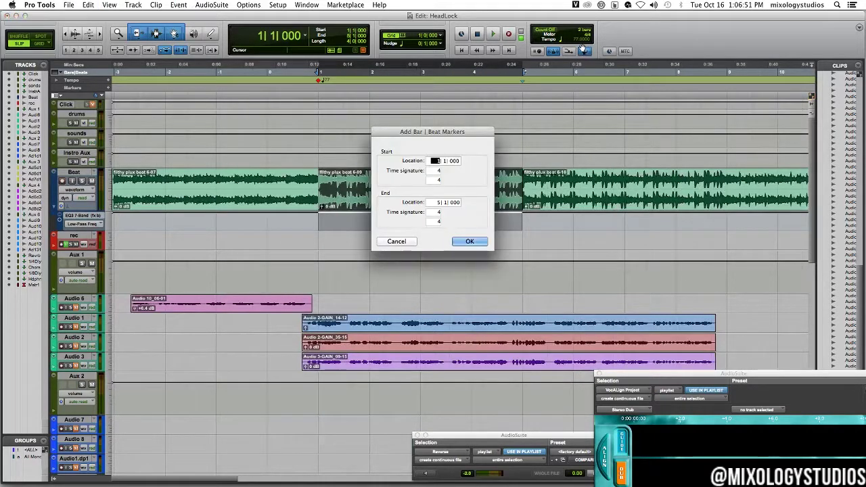
{"action": "key", "text": "Tab"}
{"action": "key", "text": "Tab"}
{"action": "key", "text": "Tab"}
{"action": "key", "text": "Tab"}
{"action": "key", "text": "Tab"}
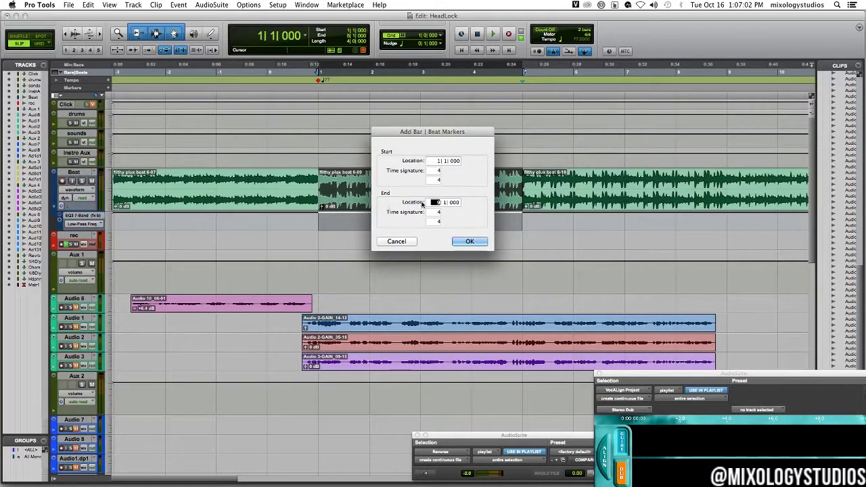
{"action": "left_click", "coordinate": [474, 240]}
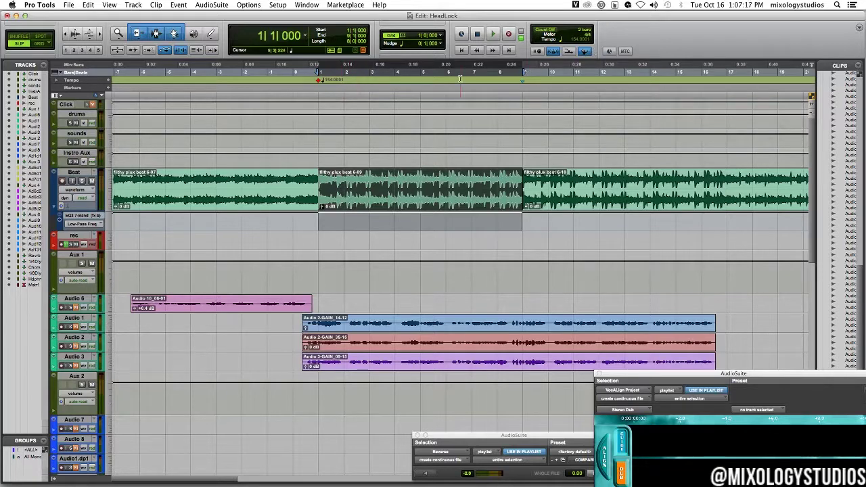
Disable the tempo map's conductor, try a manual tempo of 154 and settle on 77.
{"action": "left_click", "coordinate": [585, 50]}
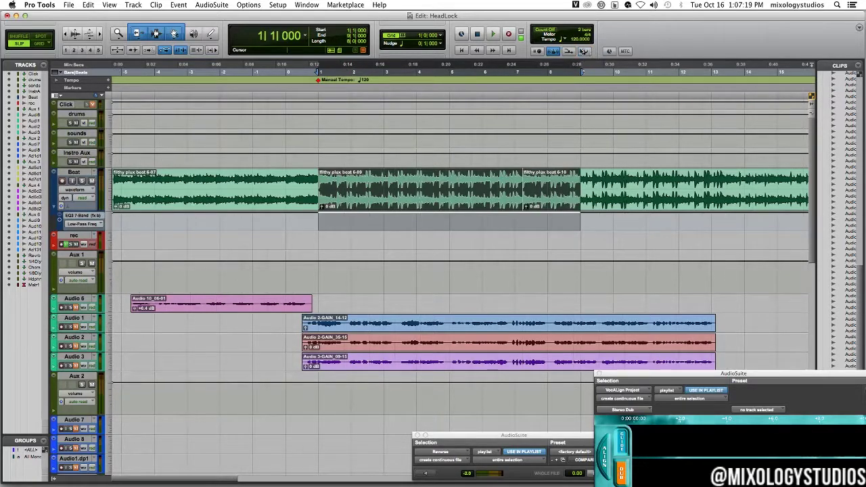
{"action": "left_click", "coordinate": [576, 40]}
{"action": "type", "text": "154"}
{"action": "key", "text": "Return"}
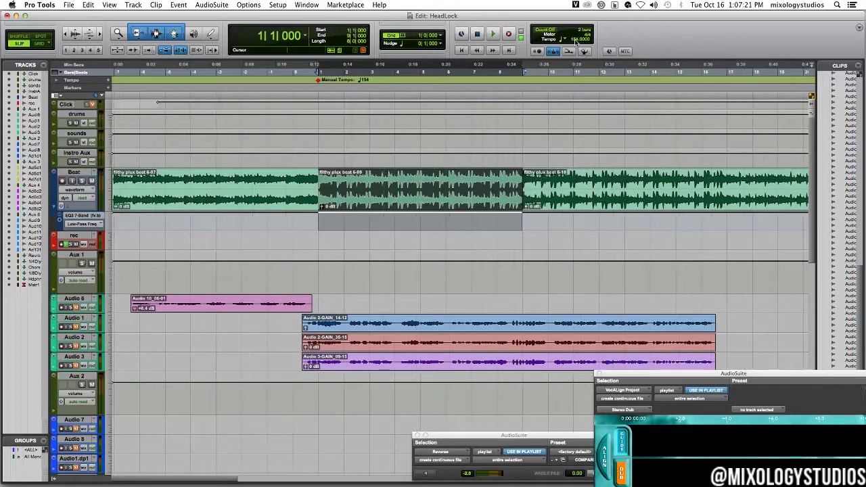
{"action": "type", "text": "77"}
{"action": "key", "text": "Return"}
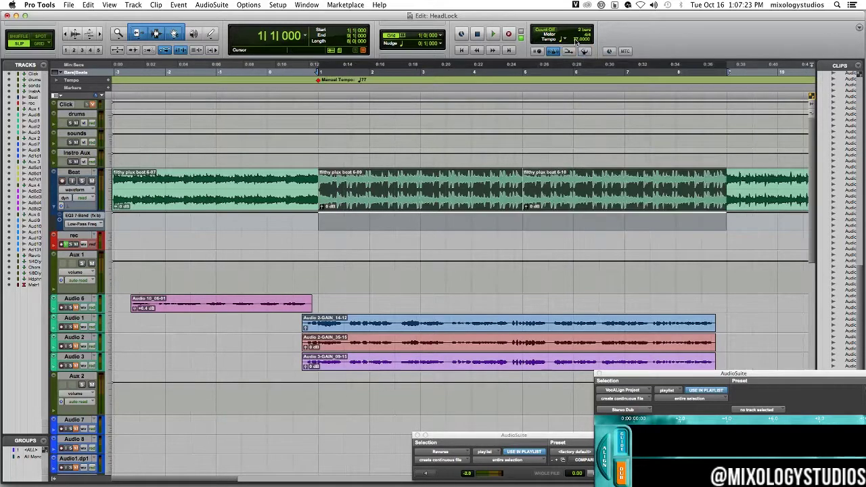
Return to the session start and move the song start marker to the beginning of the timeline.
{"action": "key", "text": "Return"}
{"action": "key", "text": "t"}
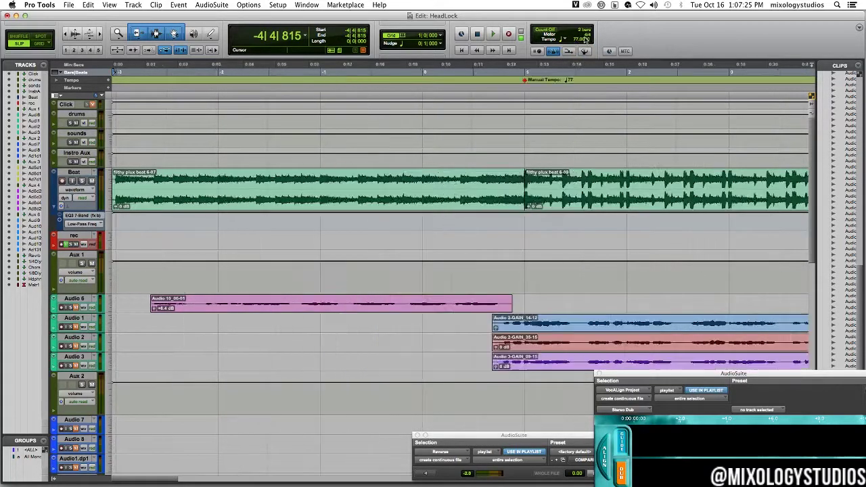
{"action": "key", "text": "r"}
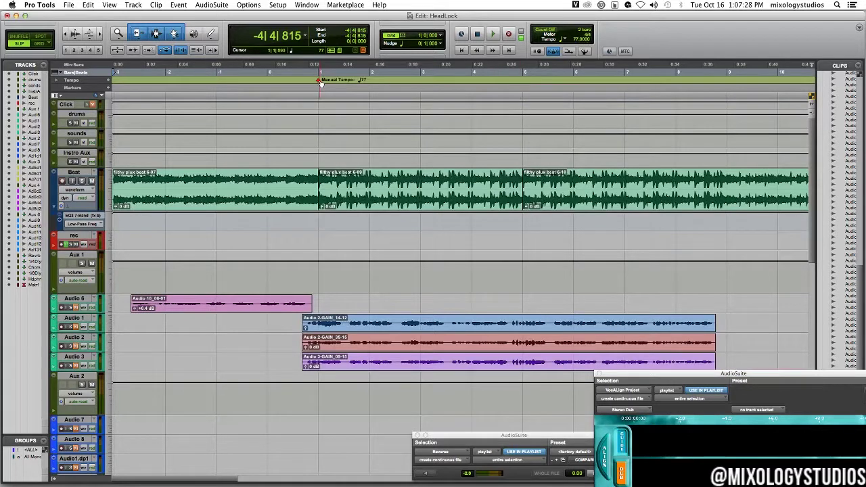
{"action": "left_click_drag", "start_coordinate": [320, 82], "coordinate": [112, 81]}
Select the silent stretch from 1|1|000 to 1|1|145 before the first sound on the Beat track.
{"action": "key", "text": "t"}
{"action": "key", "text": "t"}
{"action": "key", "text": "t"}
{"action": "key", "text": "t"}
{"action": "key", "text": "t"}
{"action": "key", "text": "t"}
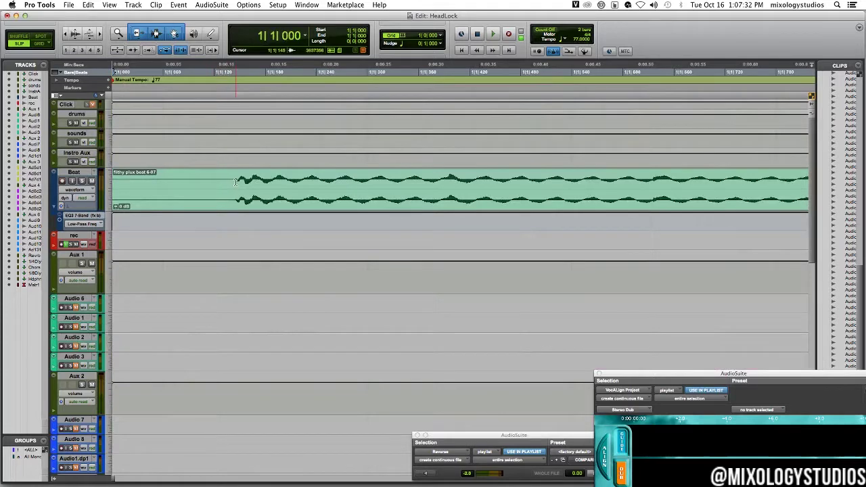
{"action": "left_click_drag", "start_coordinate": [236, 184], "coordinate": [42, 203]}
{"action": "key", "text": "r"}
{"action": "key", "text": "r"}
{"action": "key", "text": "r"}
{"action": "key", "text": "r"}
{"action": "key", "text": "t"}
{"action": "key", "text": "t"}
{"action": "key", "text": "t"}
{"action": "key", "text": "r"}
{"action": "key", "text": "r"}
{"action": "key", "text": "r"}
{"action": "key", "text": "r"}
{"action": "key", "text": "r"}
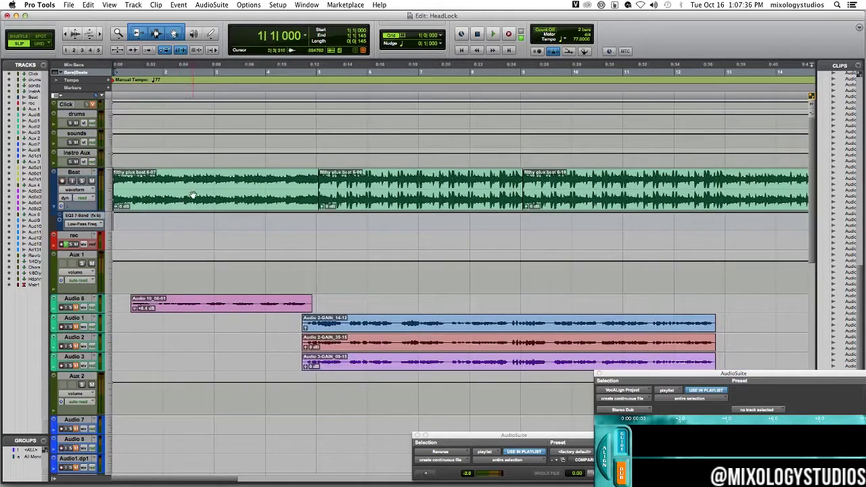
Undo the song start marker move and save the session.
{"action": "key", "text": "super+z"}
{"action": "key", "text": "super+s"}
{"action": "key", "text": "super+bracketleft"}
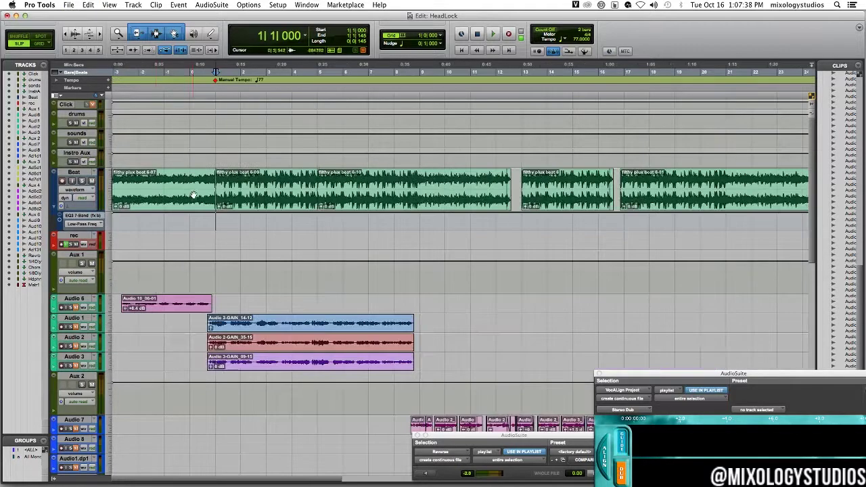
Switch to Grid mode and set the grid value to 1/32 note.
{"action": "left_click", "coordinate": [39, 44]}
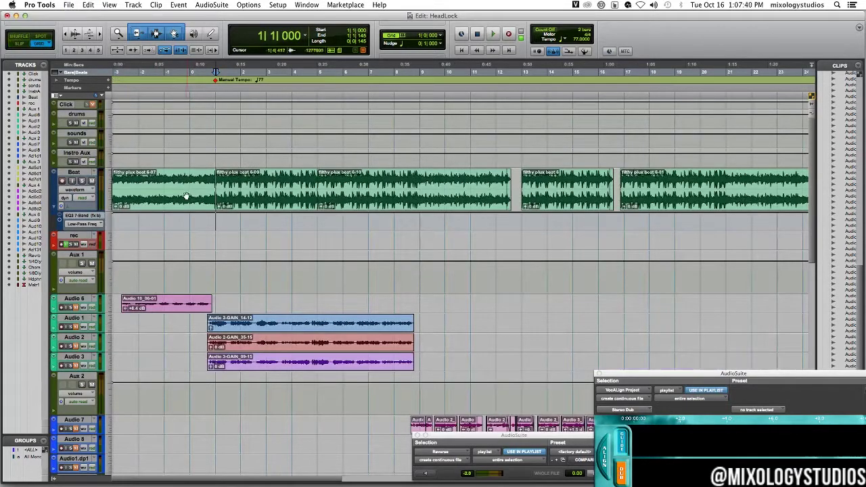
{"action": "key", "text": "t"}
{"action": "key", "text": "t"}
{"action": "key", "text": "r"}
{"action": "key", "text": "r"}
{"action": "left_click", "coordinate": [408, 37]}
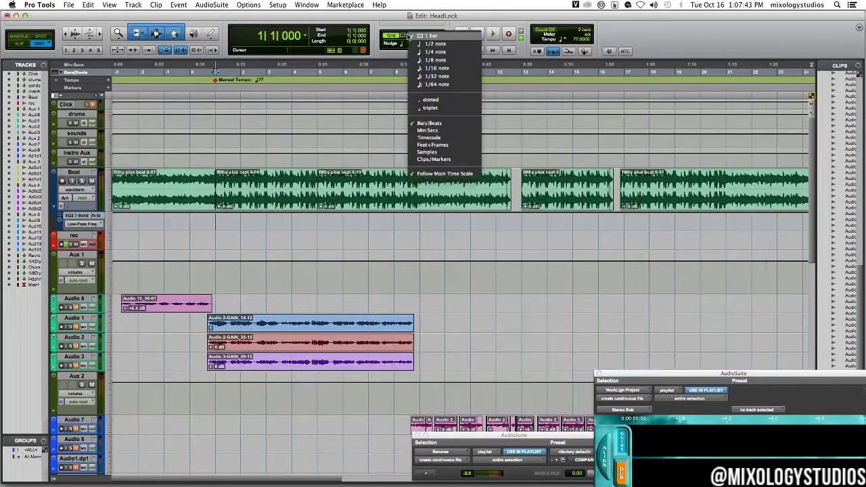
{"action": "left_click", "coordinate": [433, 77]}
Select a short slice of the opening vocals across Audio 1, Audio 2 and Audio 3 and paste a copy at 0|3|840.
{"action": "key", "text": "super+bracketright"}
{"action": "key", "text": "super+bracketright"}
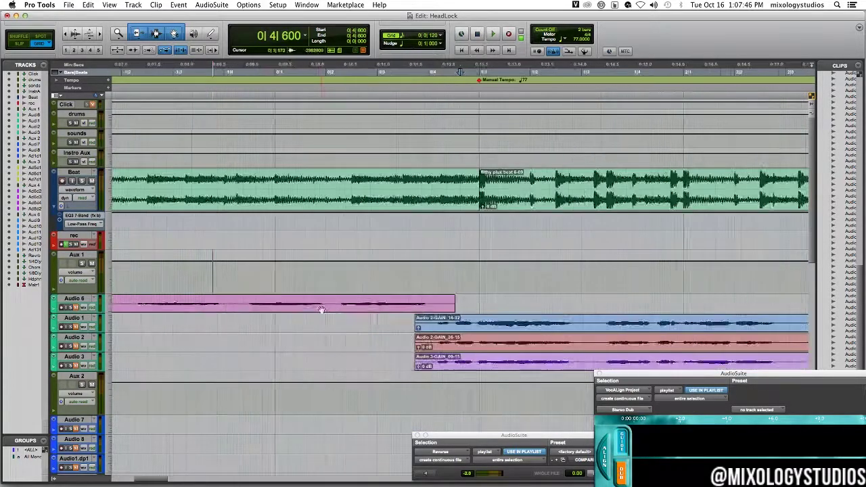
{"action": "key", "text": "super+bracketright"}
{"action": "left_click_drag", "start_coordinate": [437, 326], "coordinate": [382, 360]}
{"action": "left_click", "coordinate": [385, 328]}
{"action": "left_click", "coordinate": [384, 321]}
{"action": "key", "text": "super+v"}
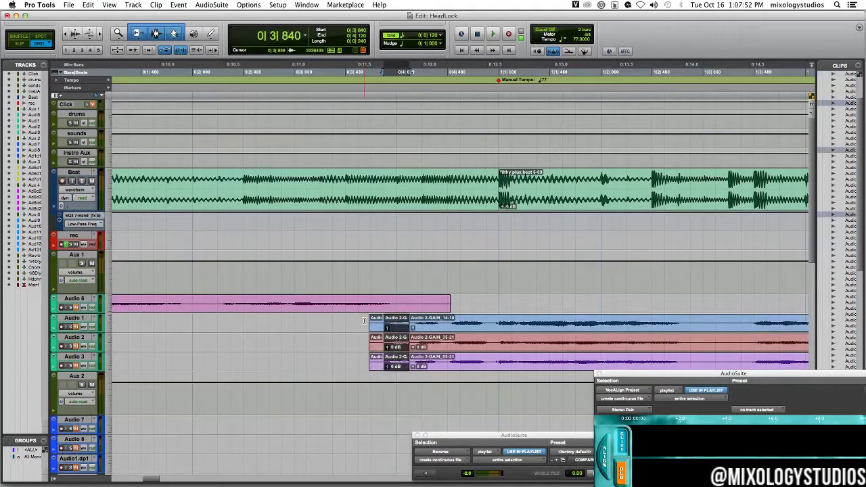
Paste another copy of the vocal slice at 0|3|360 across the same three audio tracks.
{"action": "left_click_drag", "start_coordinate": [364, 321], "coordinate": [343, 358]}
{"action": "key", "text": "super+v"}
{"action": "key", "text": "r"}
{"action": "key", "text": "r"}
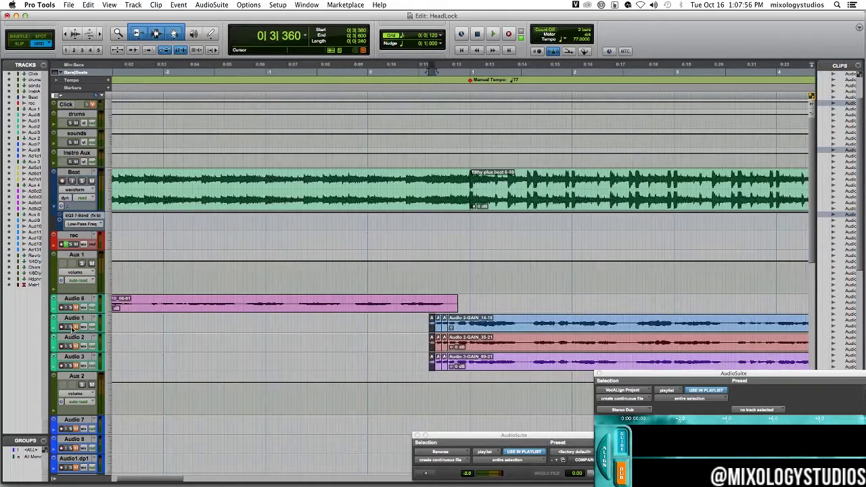
Play the stuttered vocal intro from 0|2|840 and stop playback.
{"action": "left_click", "coordinate": [416, 323]}
{"action": "key", "text": "space"}
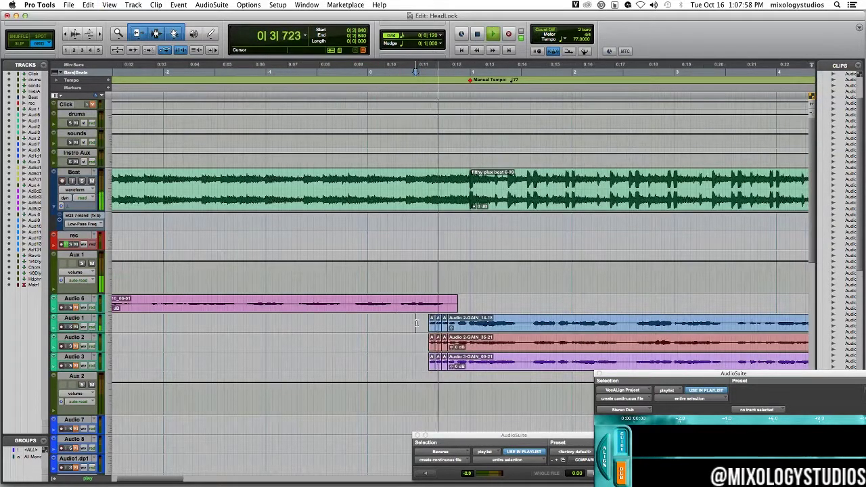
{"action": "key", "text": "space"}
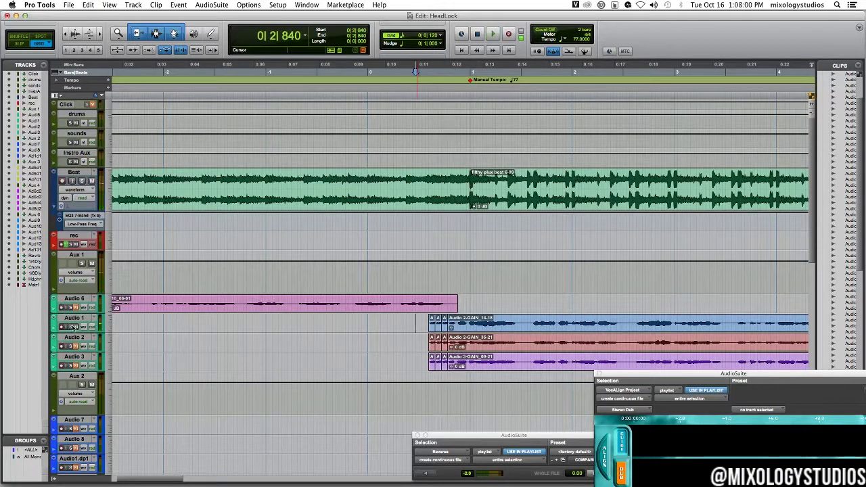
Undo the vocal slice edits on Audio 1, Audio 2 and Audio 3 and save the session.
{"action": "key", "text": "super+z"}
{"action": "key", "text": "super+z"}
{"action": "key", "text": "super+z"}
{"action": "key", "text": "super+s"}
{"action": "key", "text": "r"}
{"action": "key", "text": "r"}
{"action": "key", "text": "super+bracketleft"}
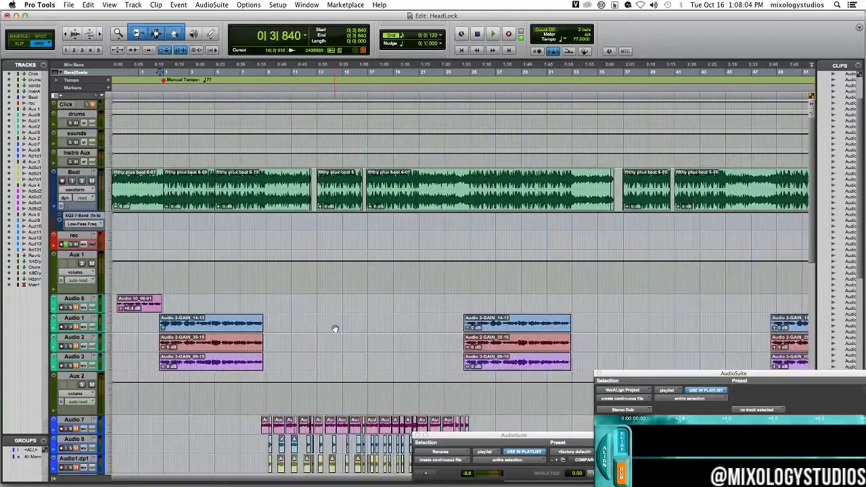
{"action": "scroll", "coordinate": [270, 355], "scroll_direction": "down", "scroll_amount": 4}
{"action": "scroll", "coordinate": [269, 355], "scroll_direction": "down", "scroll_amount": 7}
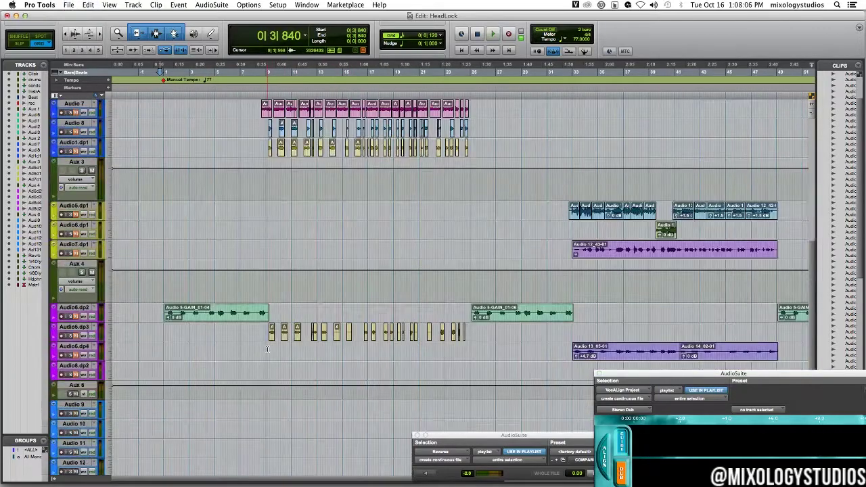
{"action": "scroll", "coordinate": [174, 391], "scroll_direction": "up", "scroll_amount": 4}
{"action": "scroll", "coordinate": [174, 391], "scroll_direction": "up", "scroll_amount": 4}
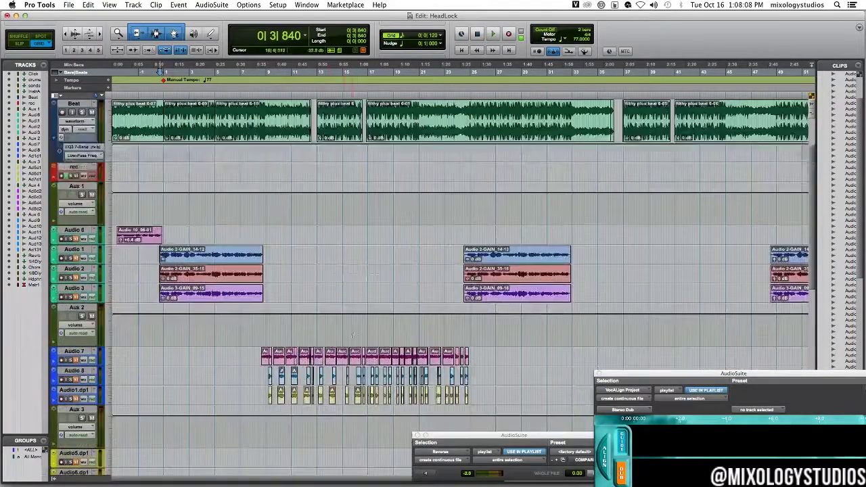
Show the mixer and set the H-Delay on the 1/4 Delay track to a 1/4-note delay time.
{"action": "left_click", "coordinate": [200, 323]}
{"action": "key", "text": "super+equal"}
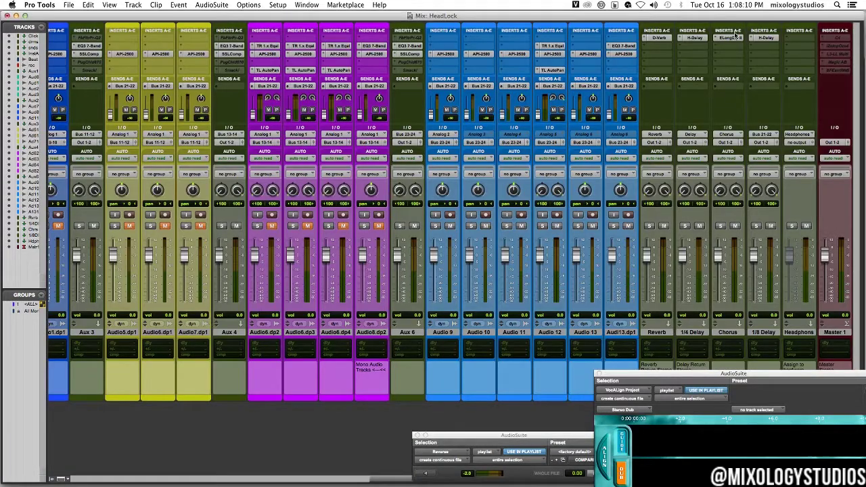
{"action": "left_click", "coordinate": [697, 39]}
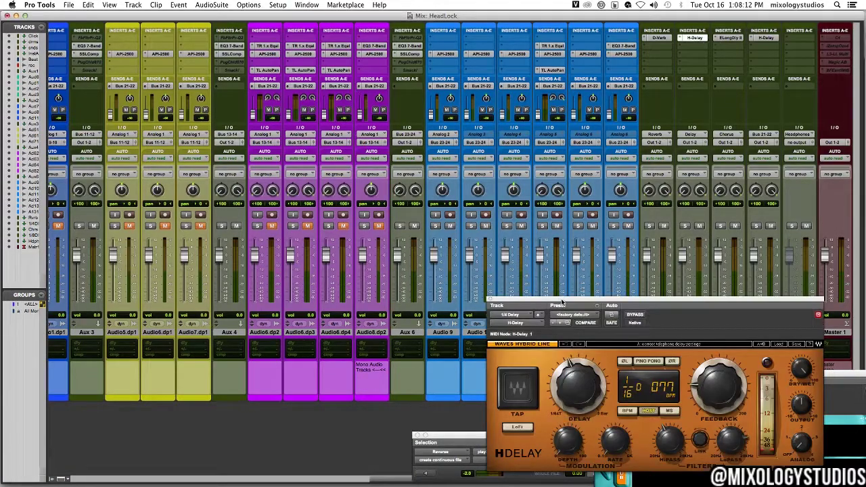
{"action": "left_click_drag", "start_coordinate": [560, 303], "coordinate": [307, 148]}
{"action": "left_click", "coordinate": [271, 237]}
{"action": "left_click", "coordinate": [267, 237]}
{"action": "left_click", "coordinate": [268, 237]}
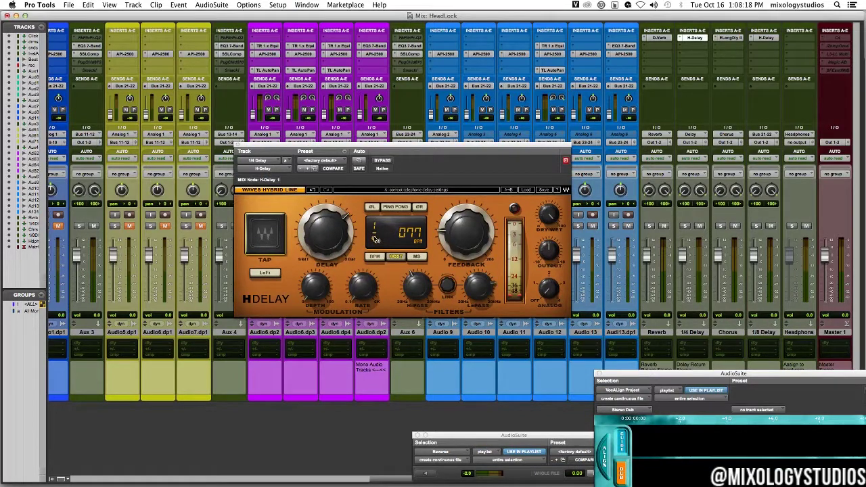
Set the H-Delay on the 1/8 Delay track to a 1/8-note delay time, close the plug-in and return to the Edit window.
{"action": "left_click", "coordinate": [766, 38]}
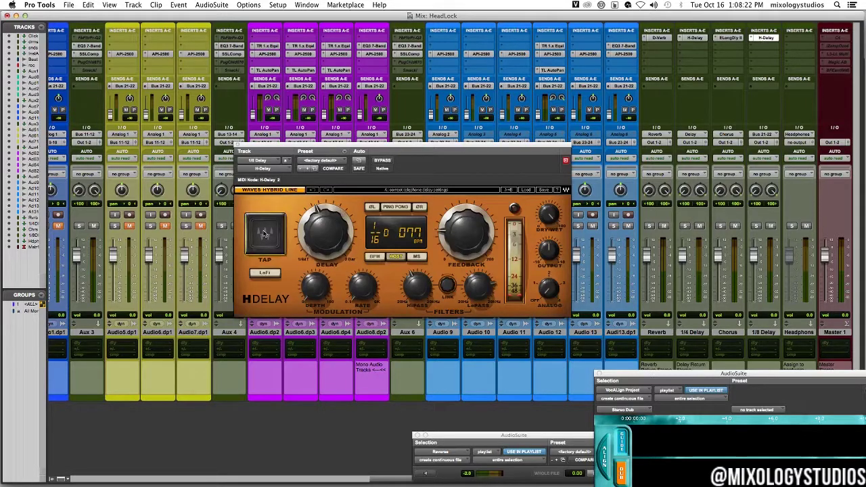
{"action": "left_click", "coordinate": [265, 234]}
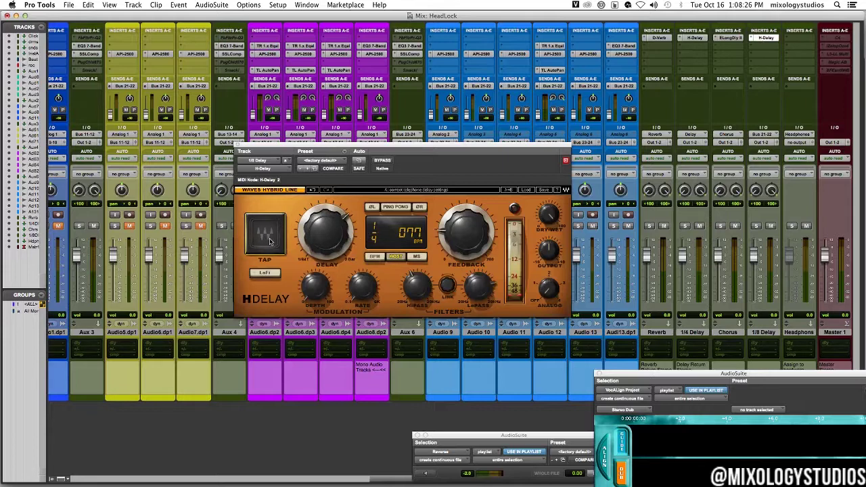
{"action": "left_click", "coordinate": [270, 242]}
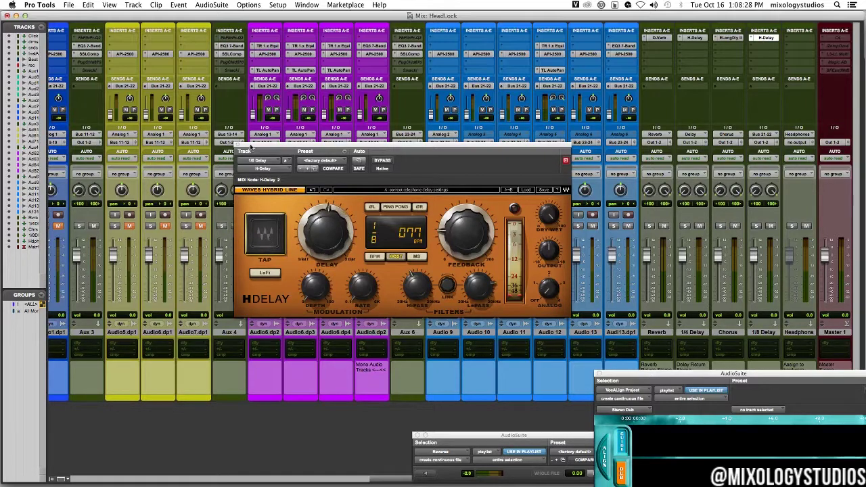
{"action": "left_click_drag", "start_coordinate": [251, 148], "coordinate": [405, 154]}
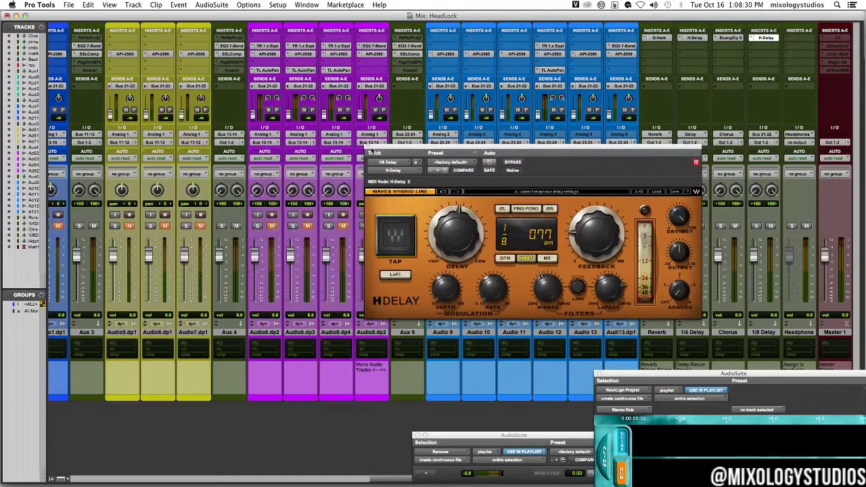
{"action": "left_click", "coordinate": [370, 150]}
{"action": "key", "text": "super+equal"}
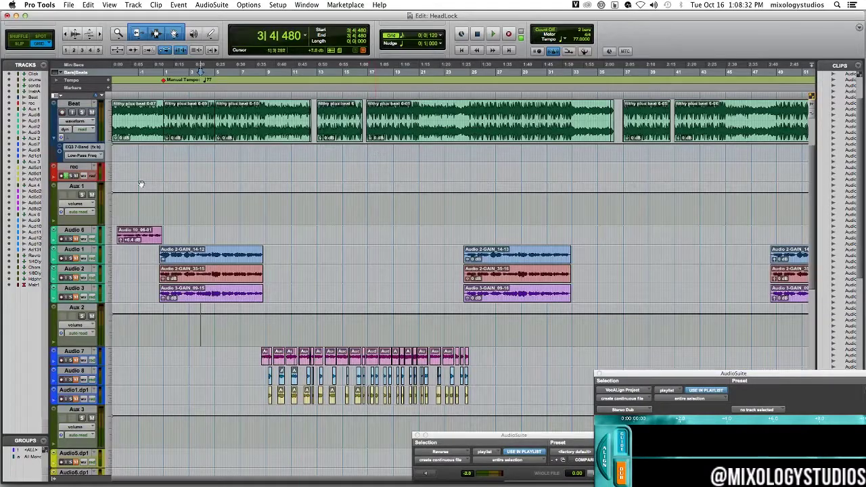
Examine how the beat and vocal clips line up with the bar grid through the end of the song, around bar 56.
{"action": "left_click_drag", "start_coordinate": [218, 233], "coordinate": [366, 241]}
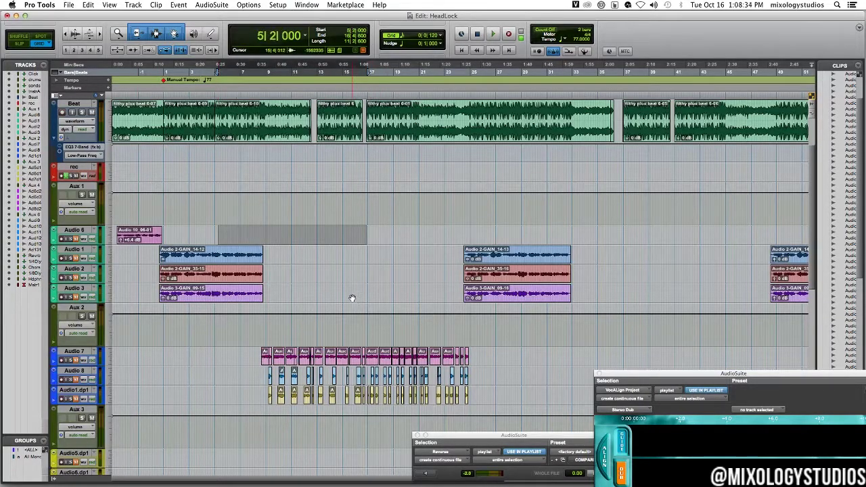
{"action": "key", "text": "super+bracketleft"}
{"action": "left_click", "coordinate": [384, 241]}
{"action": "key", "text": "super+bracketright"}
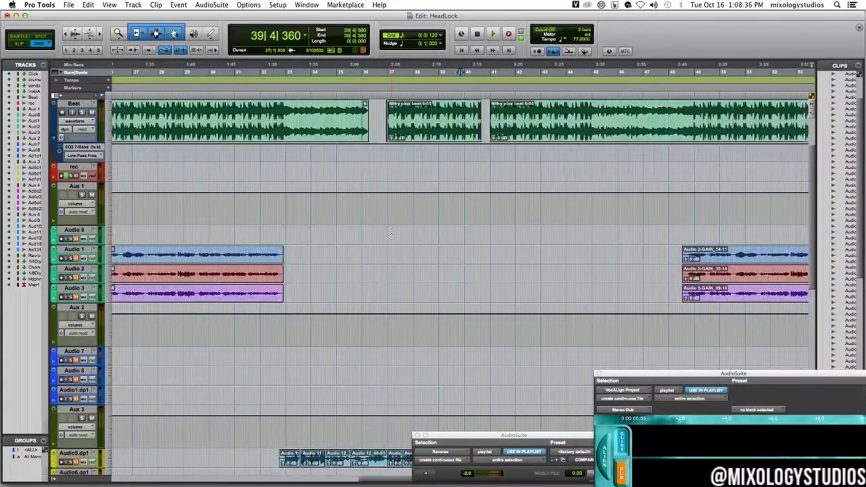
{"action": "left_click", "coordinate": [491, 222]}
{"action": "key", "text": "super+bracketleft"}
{"action": "left_click", "coordinate": [582, 216]}
{"action": "key", "text": "super+bracketright"}
{"action": "left_click", "coordinate": [633, 219]}
{"action": "key", "text": "super+bracketright"}
{"action": "key", "text": "super+bracketright"}
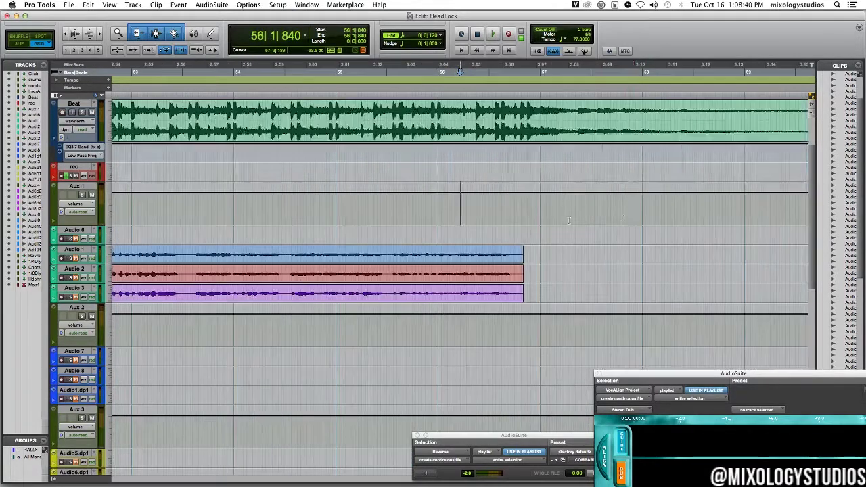
{"action": "key", "text": "super+bracketleft"}
{"action": "key", "text": "super+bracketleft"}
{"action": "key", "text": "super+bracketleft"}
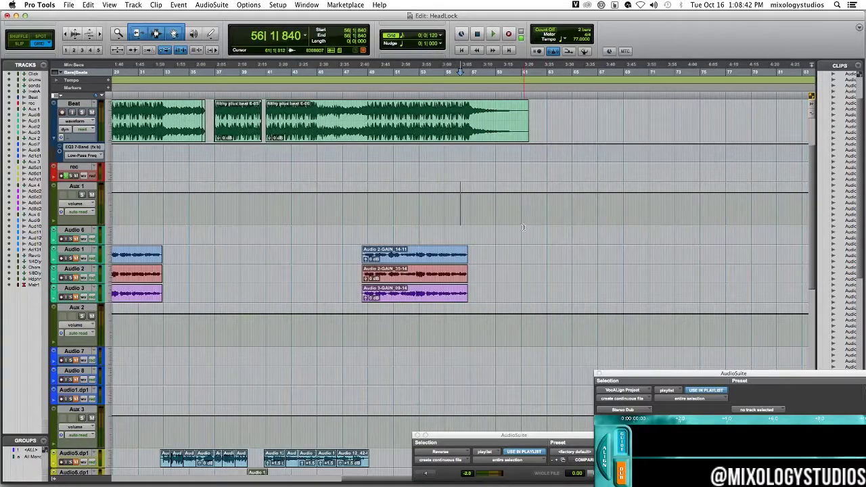